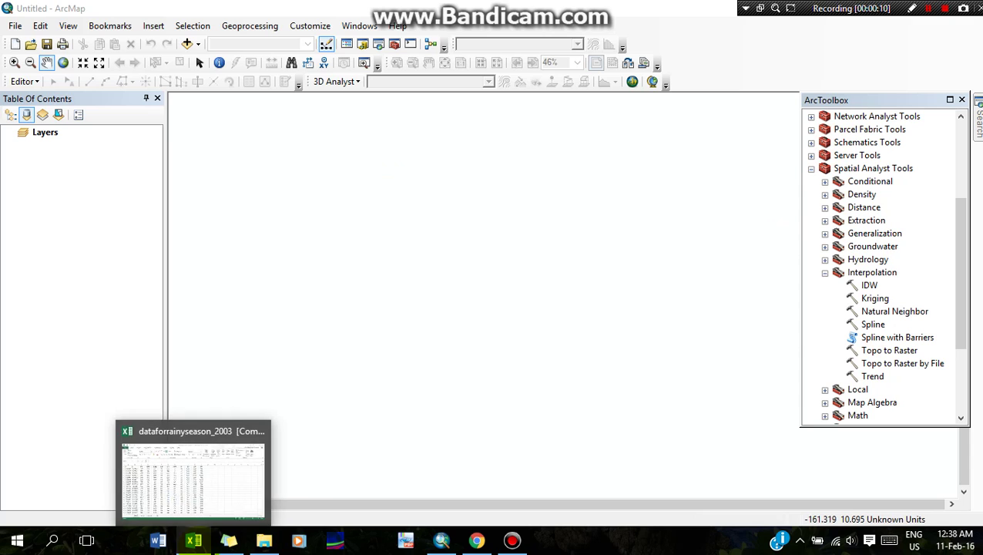
# Step: Bring the dataforrainyseason_2003 Excel workbook to the front from the taskbar
pyautogui.click(194, 540)
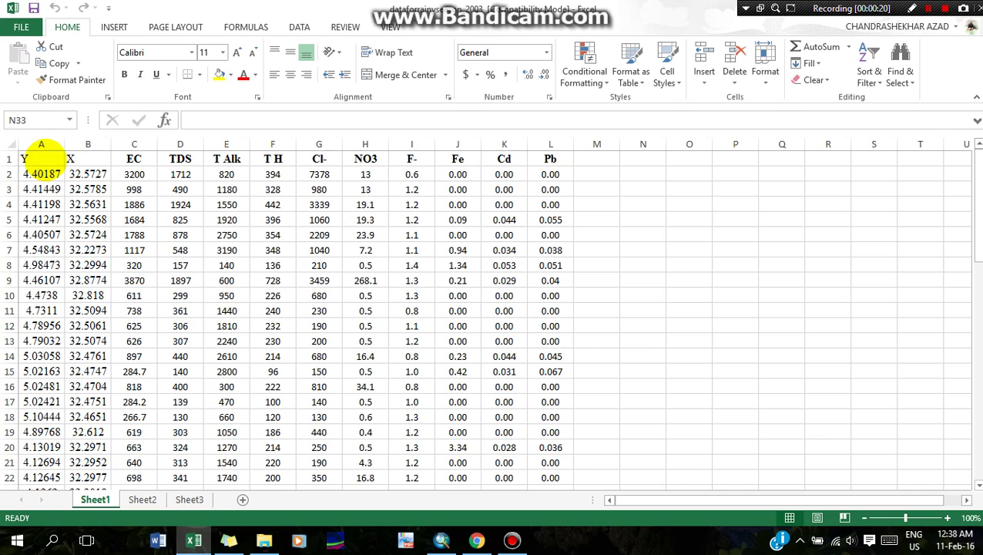
# Step: Read the Y, X, EC, TDS, T Alk and T H headings, then minimize Excel
pyautogui.click(45, 158)
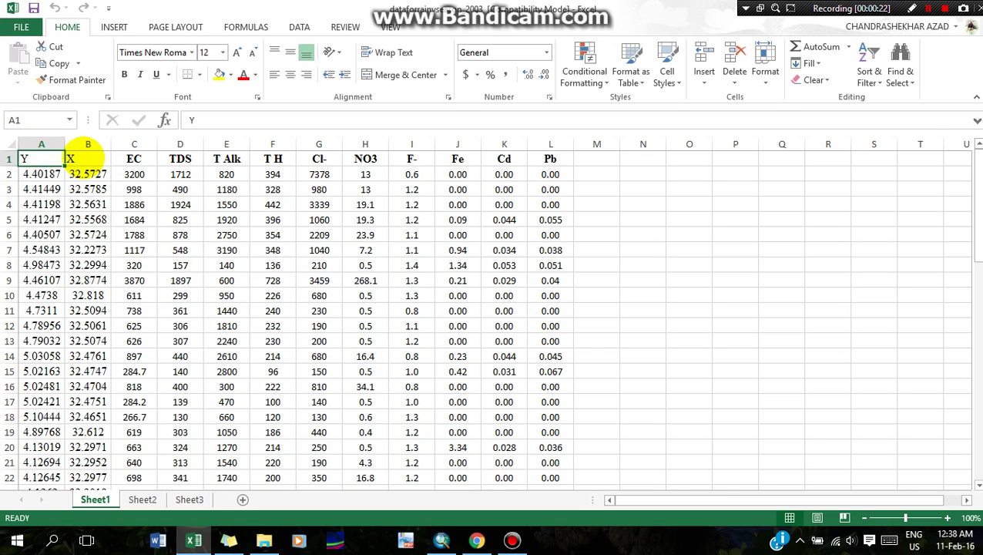
pyautogui.click(85, 158)
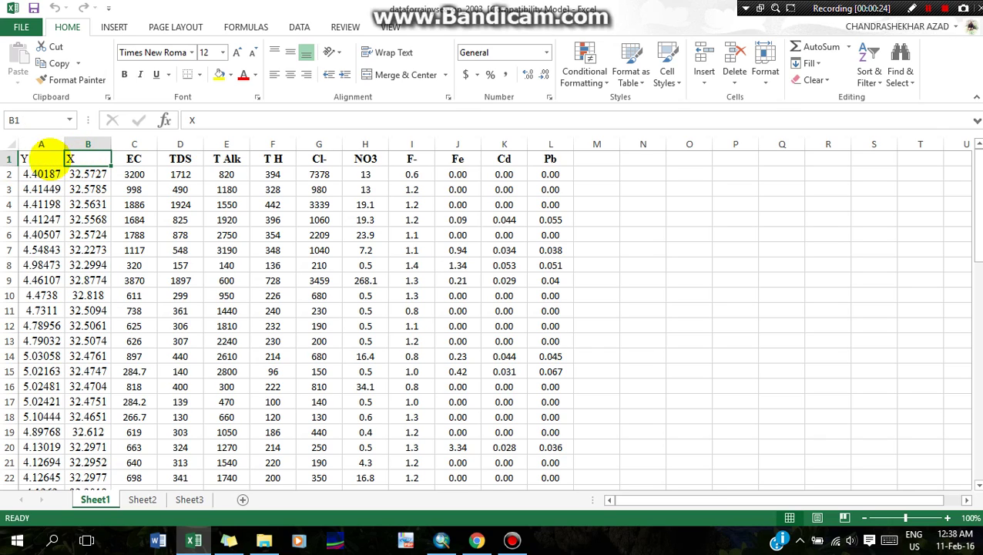
pyautogui.click(42, 154)
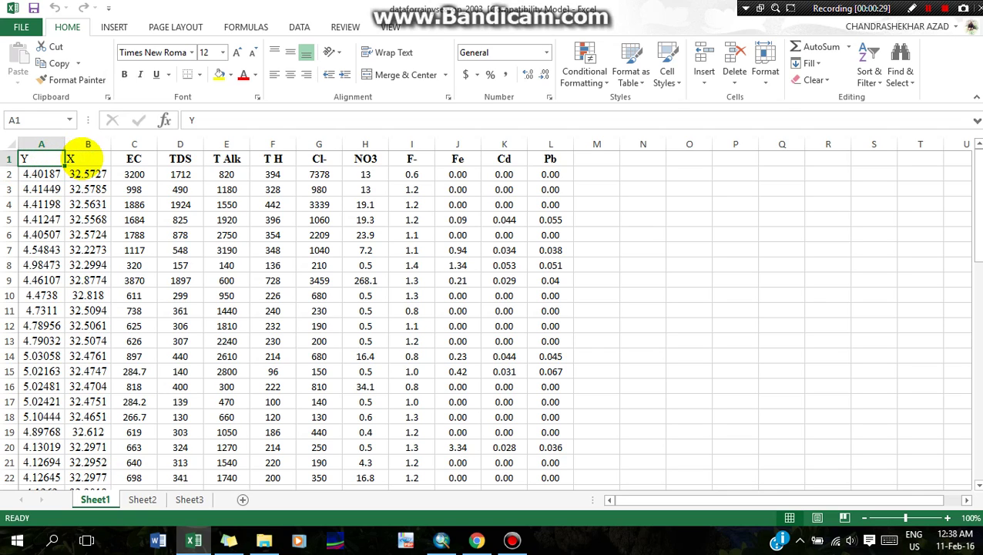
pyautogui.click(84, 158)
pyautogui.click(127, 158)
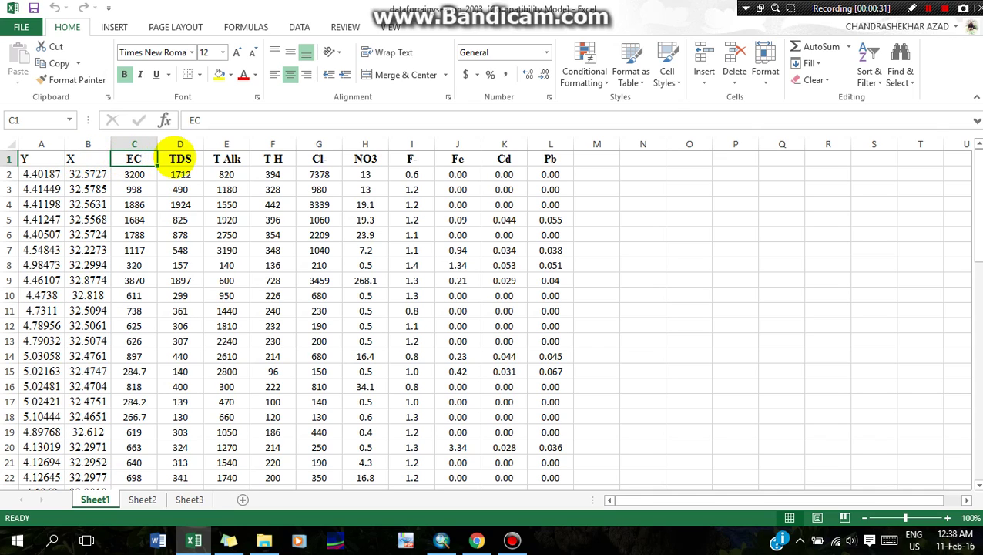
pyautogui.click(180, 158)
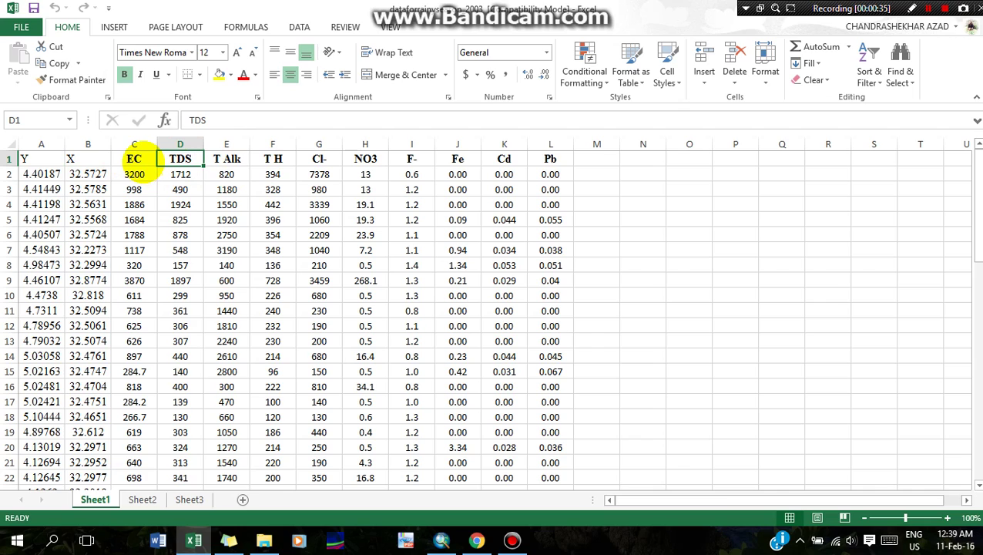
pyautogui.click(226, 158)
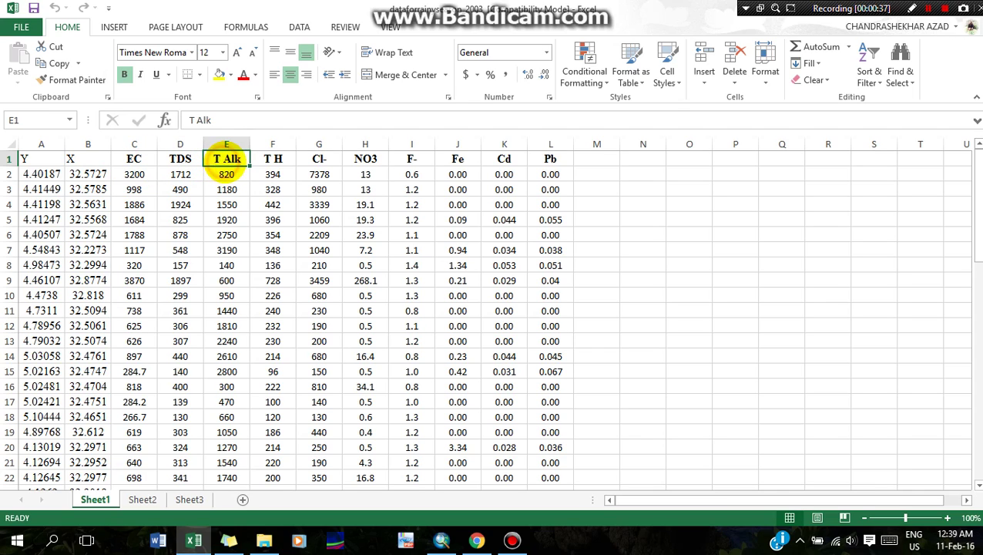
pyautogui.click(273, 158)
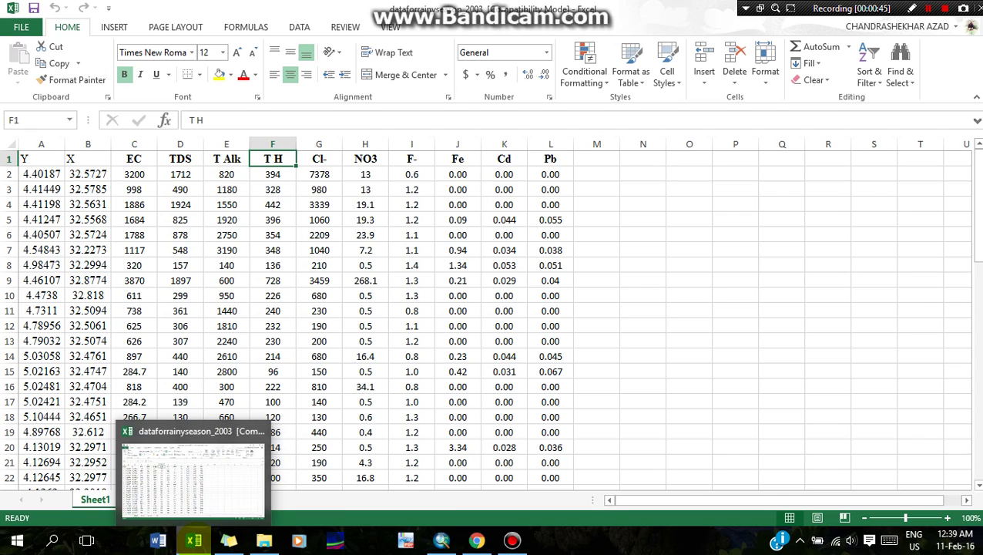
pyautogui.click(193, 541)
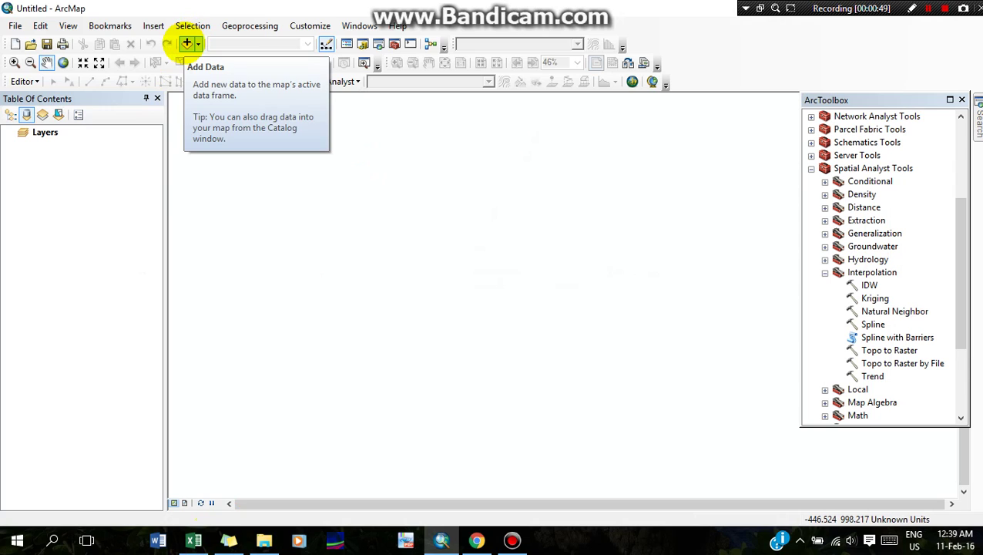
# Step: Add Sheet1$ from dataforrainyseason_2003.xls in the Quai folder to the map
pyautogui.click(187, 43)
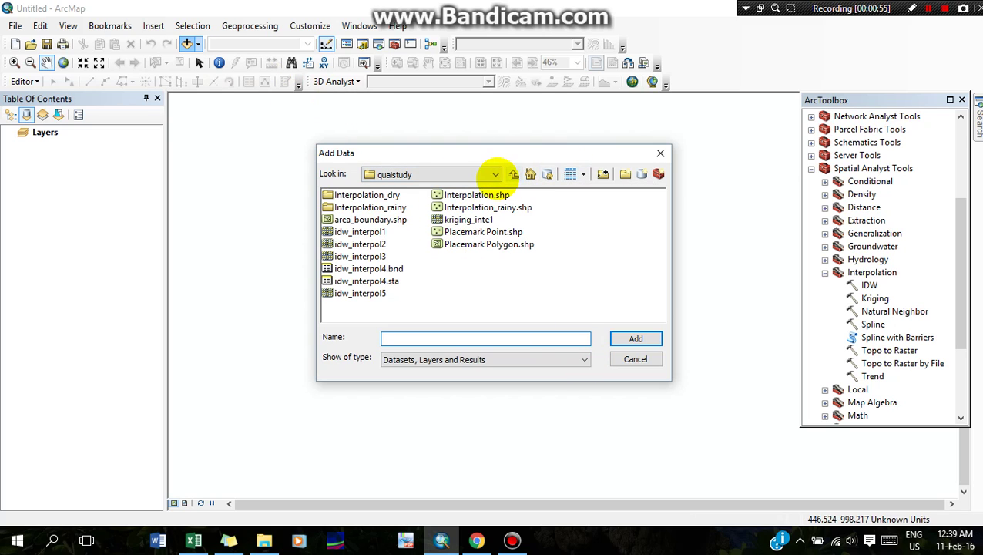
pyautogui.click(514, 174)
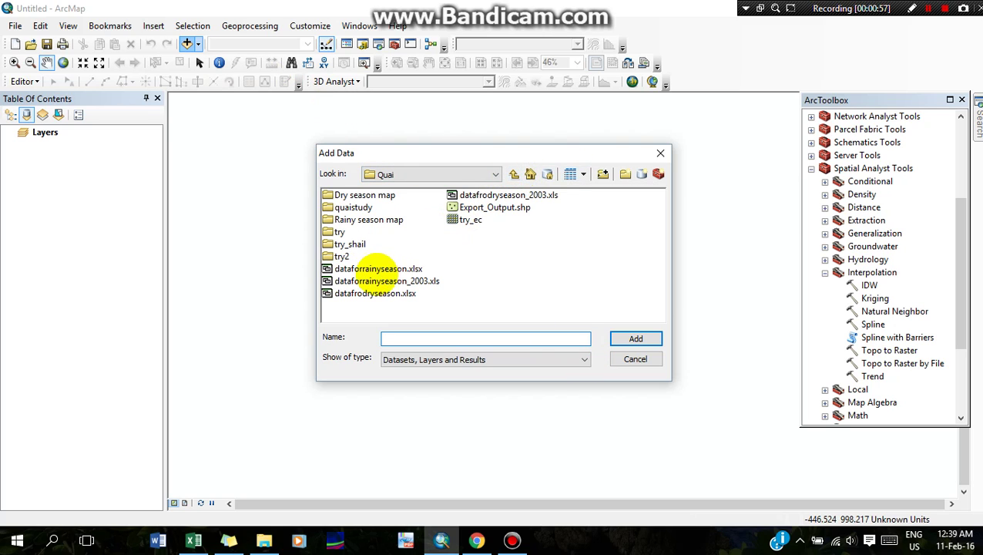
pyautogui.click(379, 280)
pyautogui.click(635, 339)
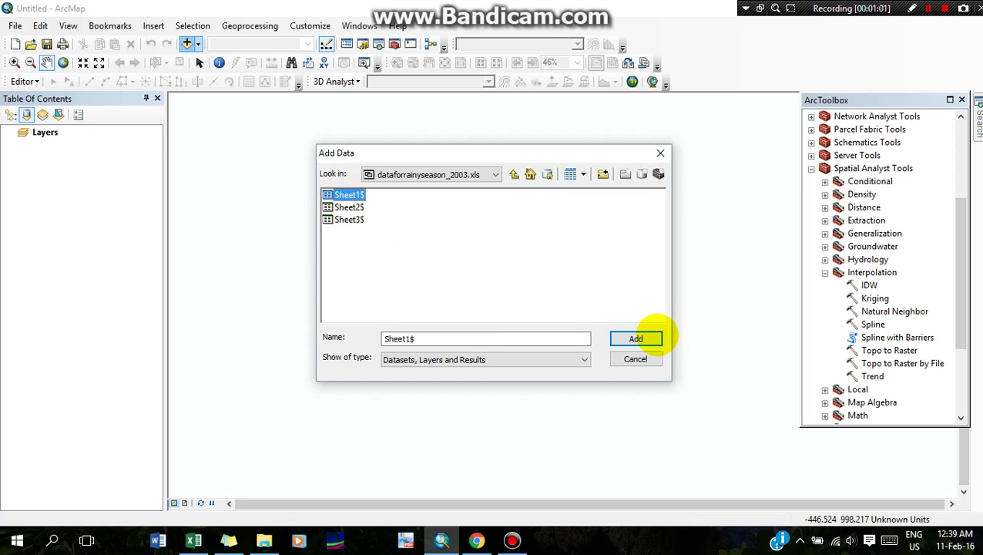
pyautogui.click(636, 338)
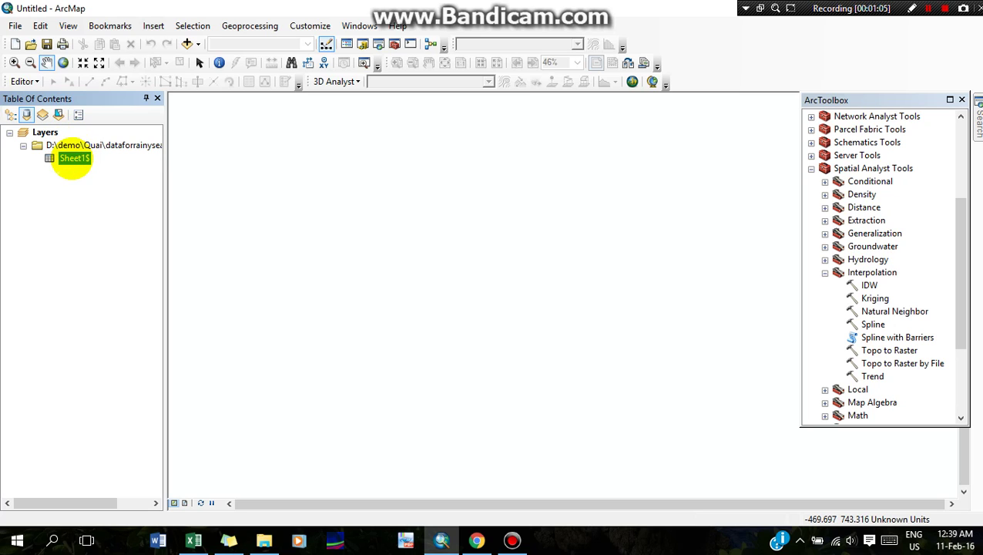
pyautogui.click(66, 159)
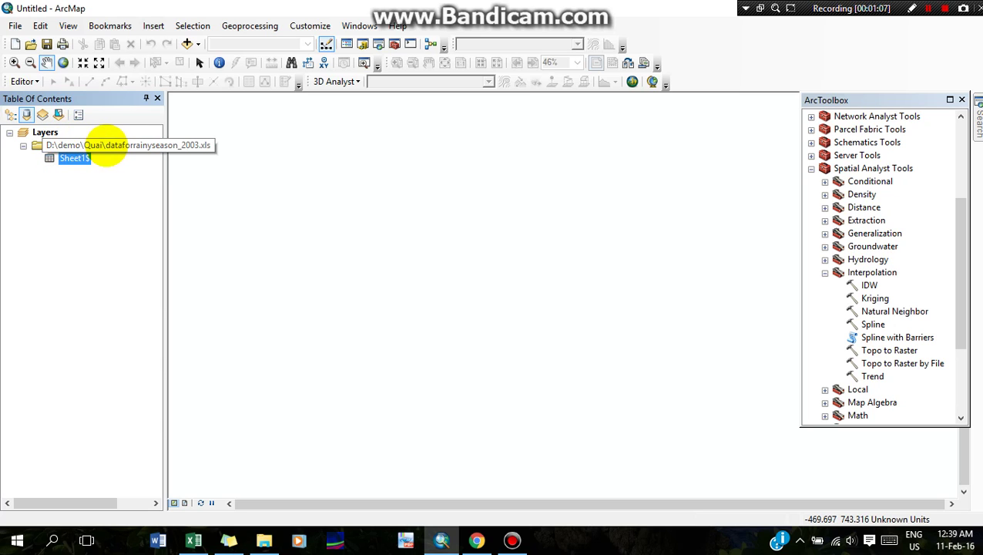
pyautogui.press('Return')
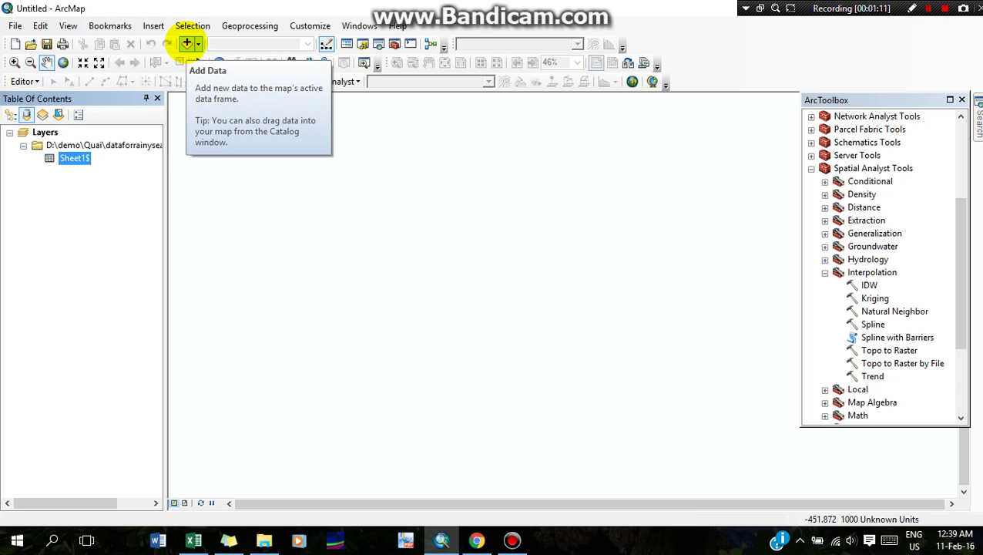
# Step: Add the area_boundary shapefile from the quaistudy folder to the map
pyautogui.click(187, 44)
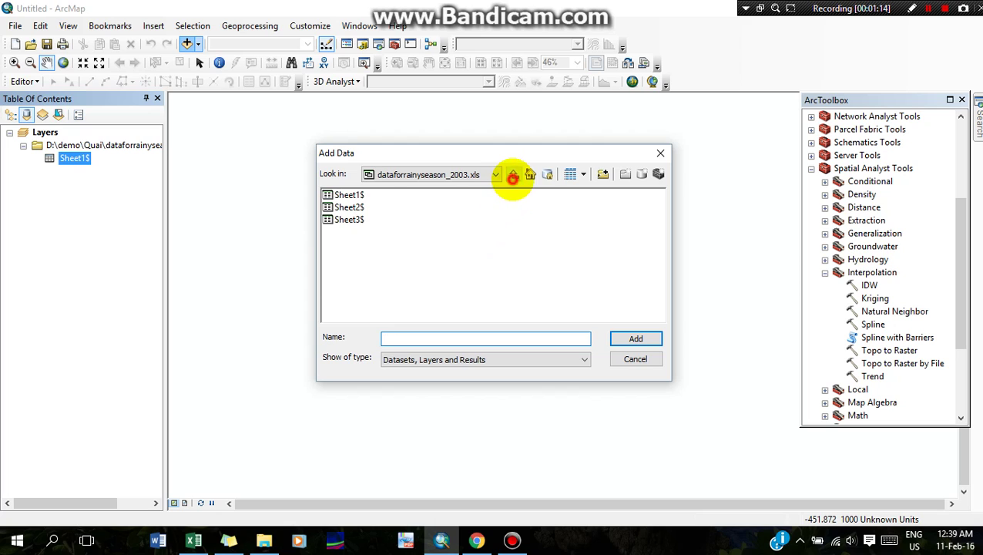
pyautogui.click(513, 176)
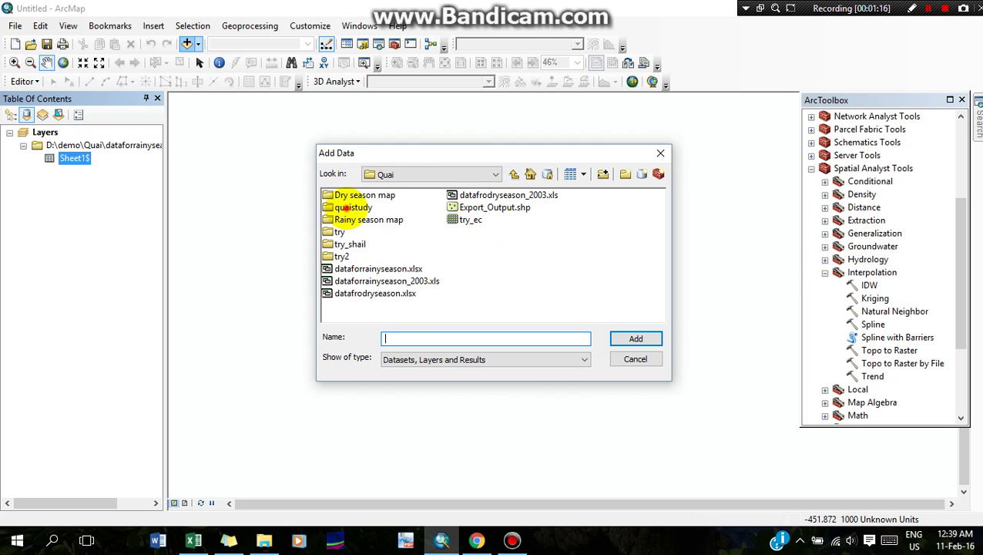
pyautogui.doubleClick(347, 207)
pyautogui.click(356, 220)
pyautogui.click(631, 339)
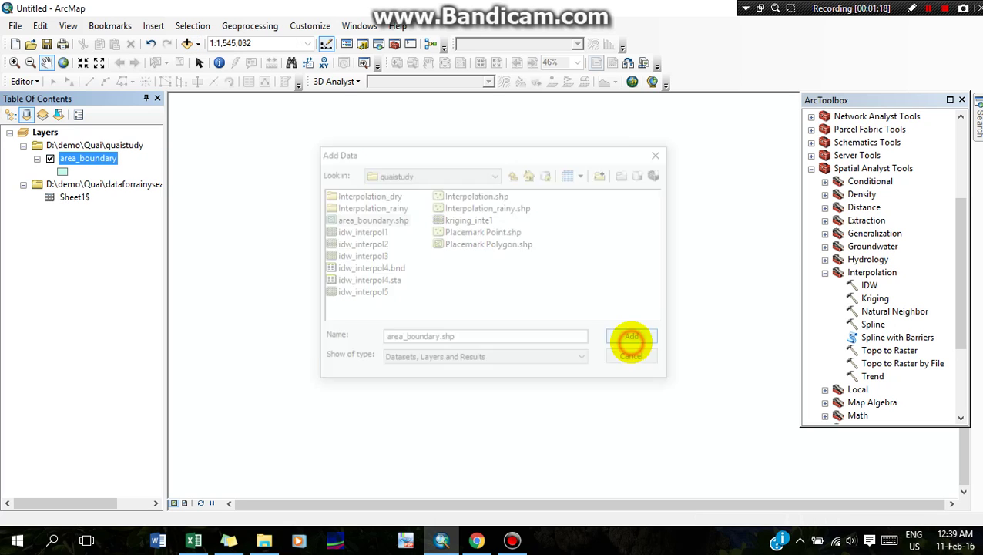
# Step: Start Display XY Data for Sheet1$ and go to edit its coordinate system
pyautogui.rightClick(74, 198)
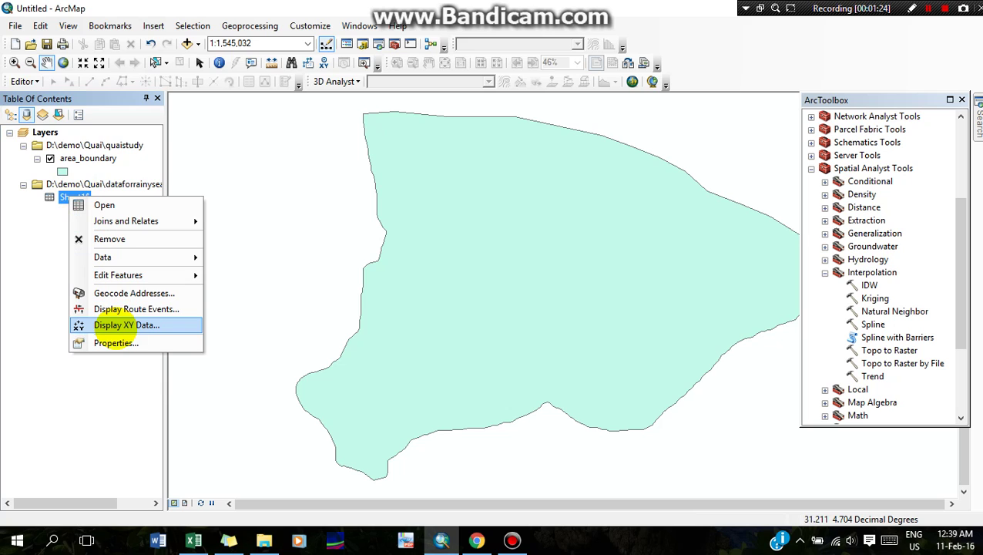
pyautogui.click(122, 324)
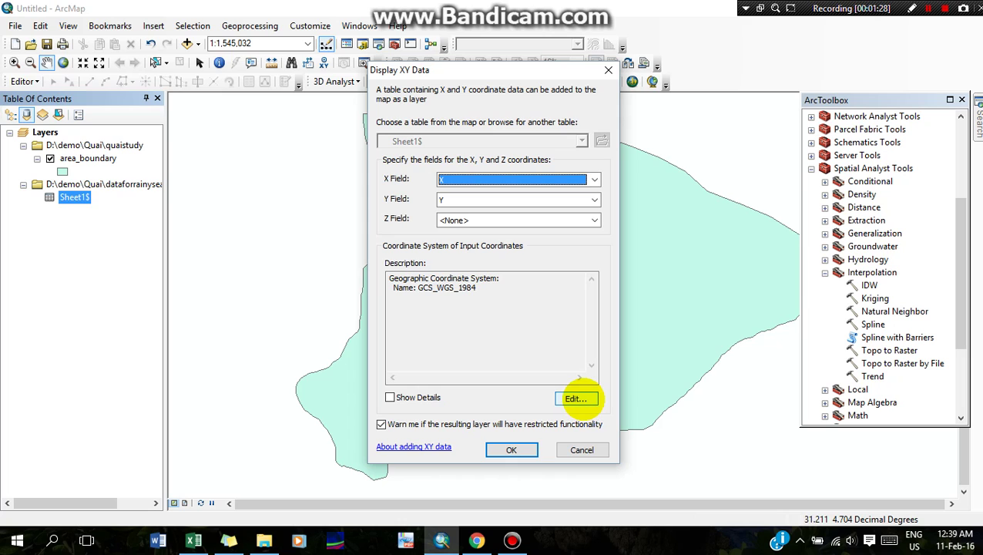
pyautogui.click(575, 397)
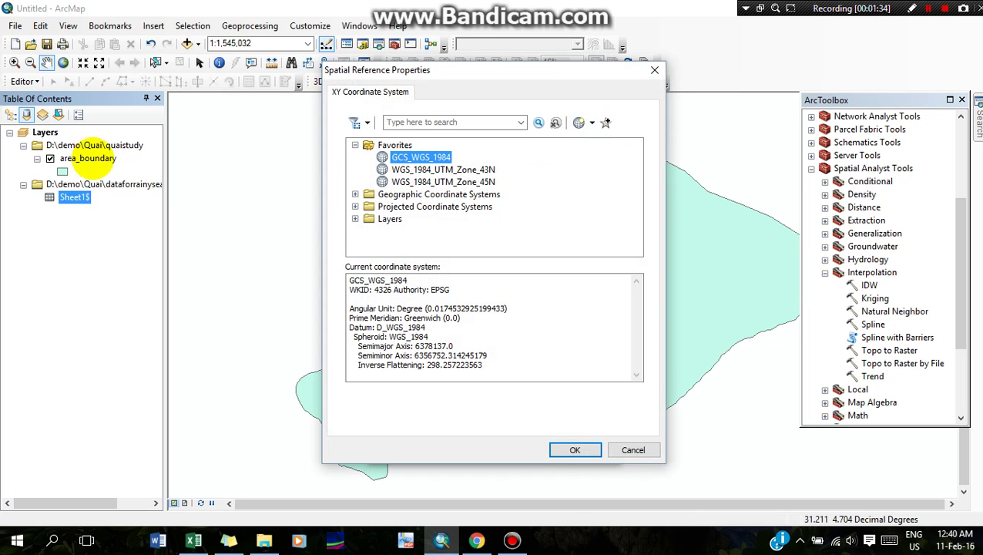
pyautogui.click(591, 123)
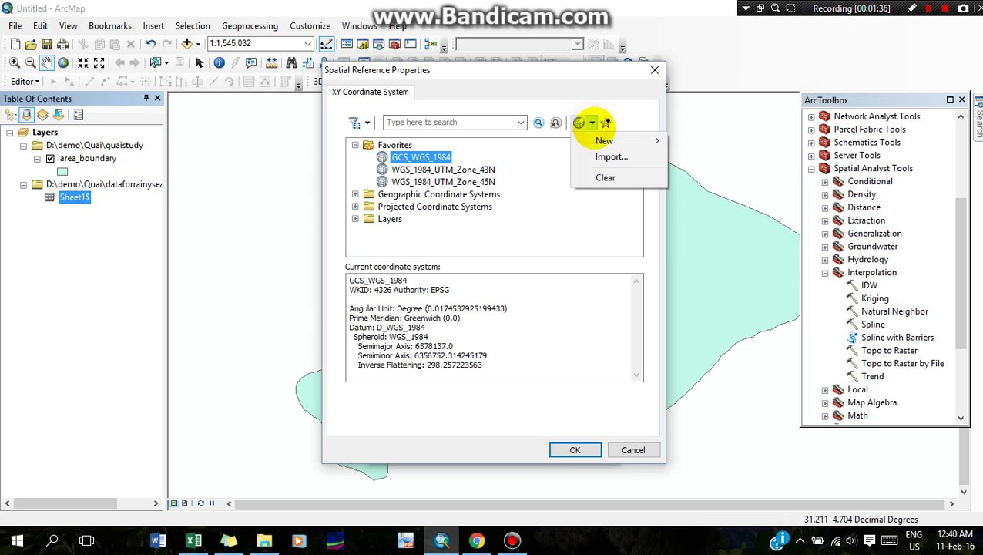
pyautogui.click(549, 204)
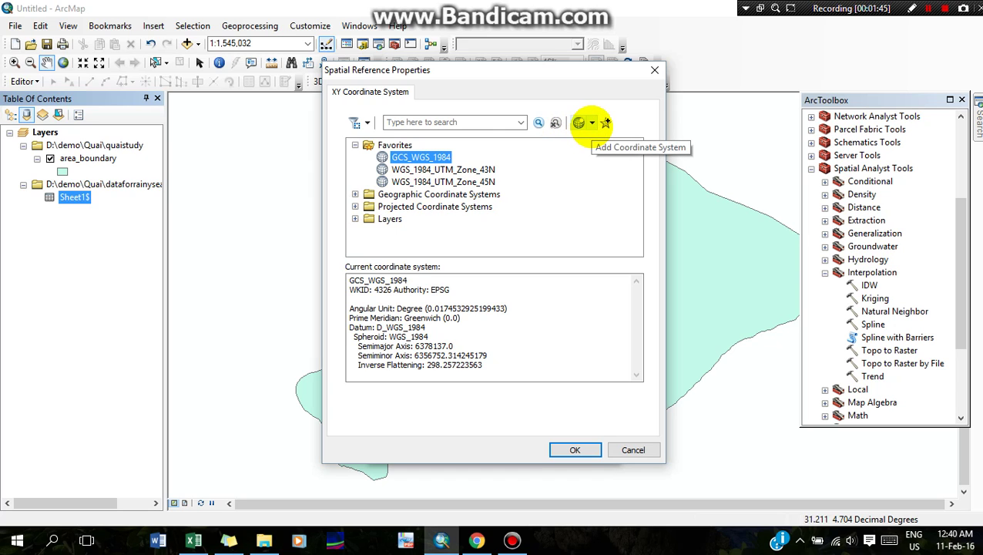
# Step: Import GCS_WGS_1984 from area_boundary.shp and plot the XY points, accepting the Object-ID warning
pyautogui.click(589, 123)
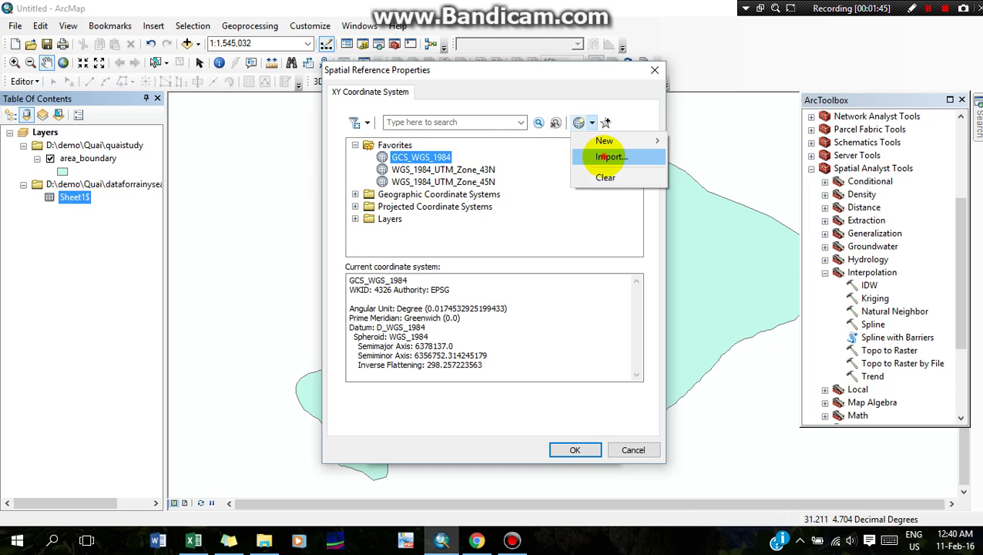
pyautogui.click(606, 154)
pyautogui.click(362, 220)
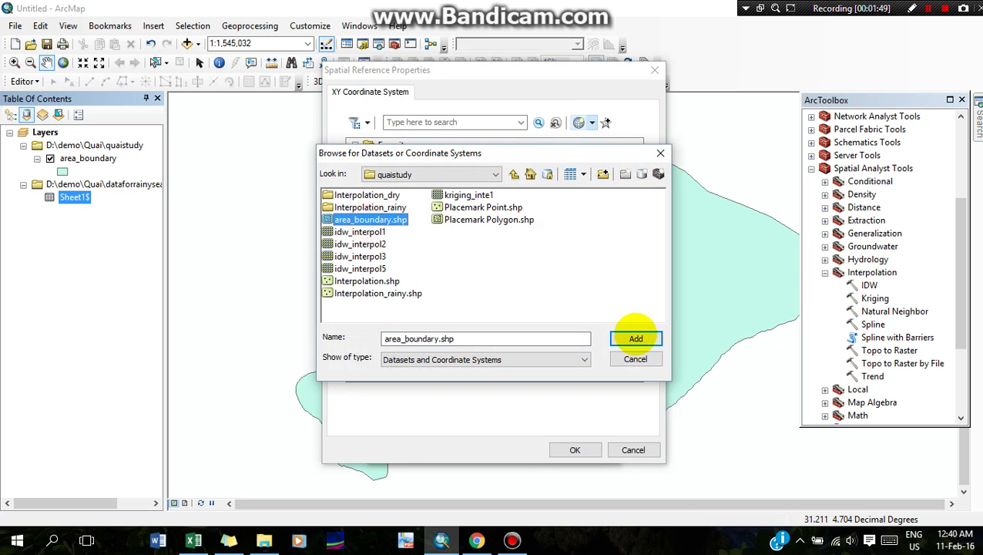
pyautogui.click(636, 338)
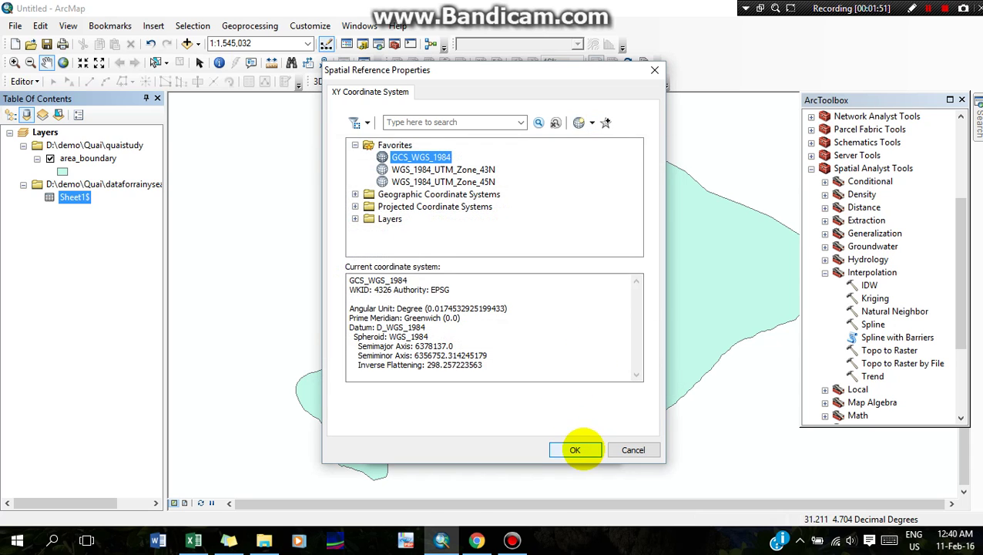
pyautogui.click(575, 449)
pyautogui.click(512, 450)
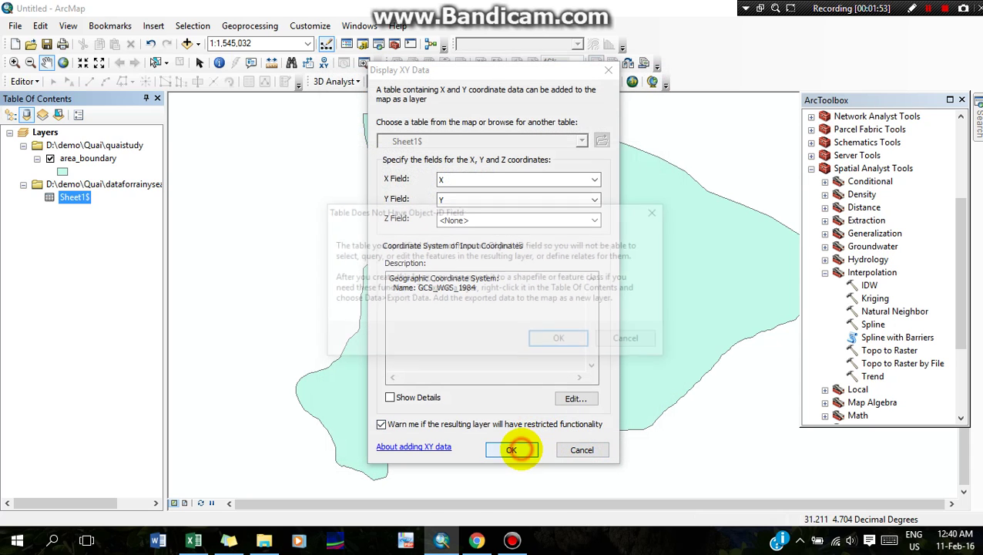
pyautogui.click(558, 338)
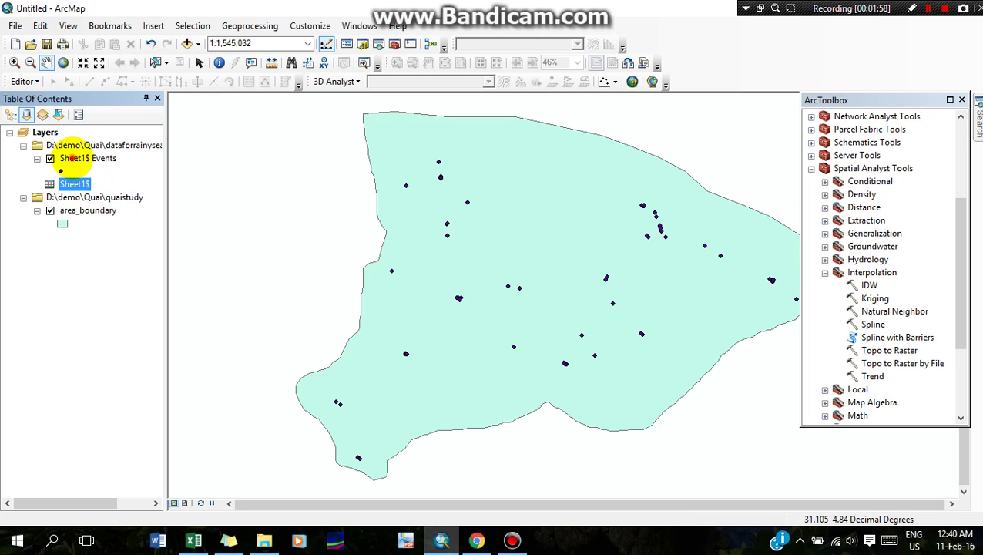
# Step: Export Sheet1$ Events to Export_Output_4.shp, add it, and remove the spreadsheet group layer
pyautogui.click(72, 158)
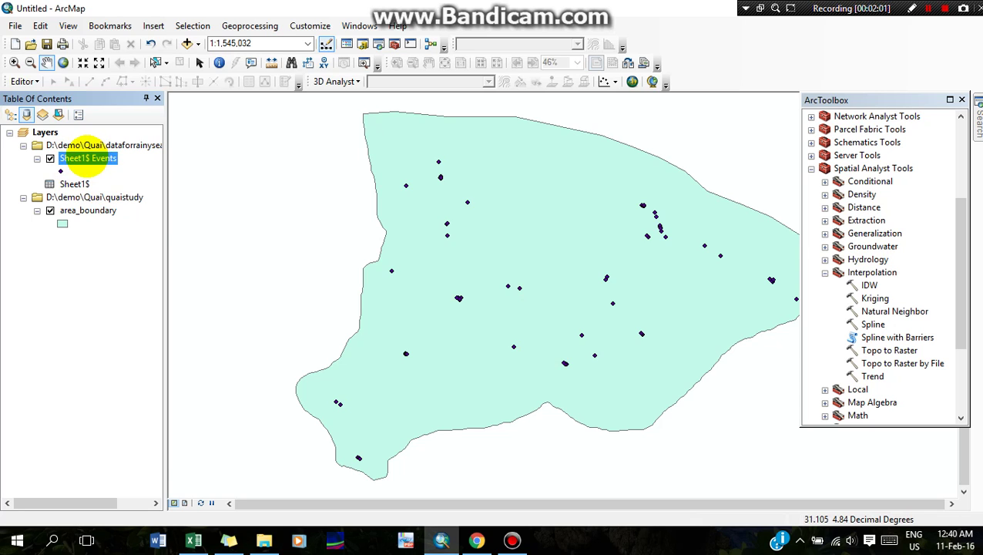
pyautogui.rightClick(87, 159)
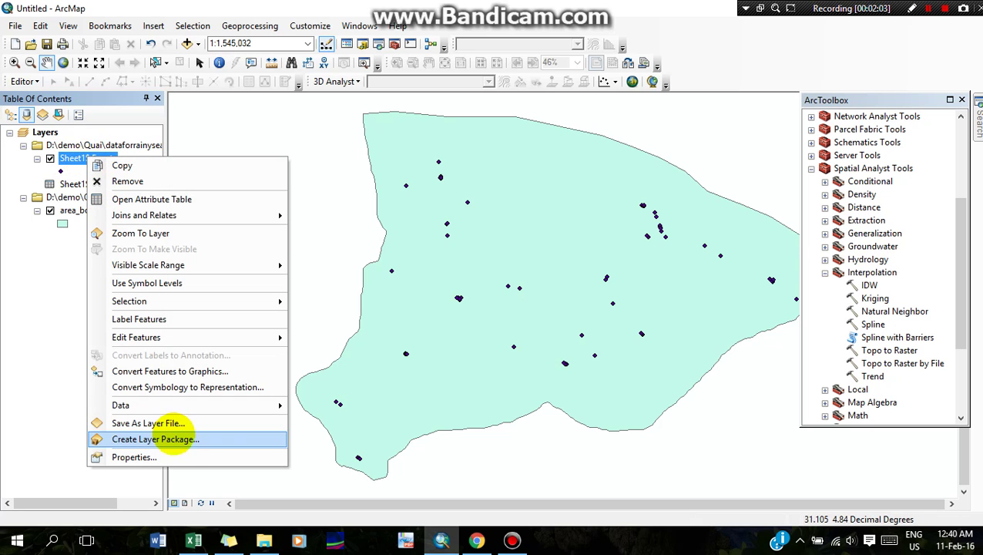
pyautogui.moveTo(185, 405)
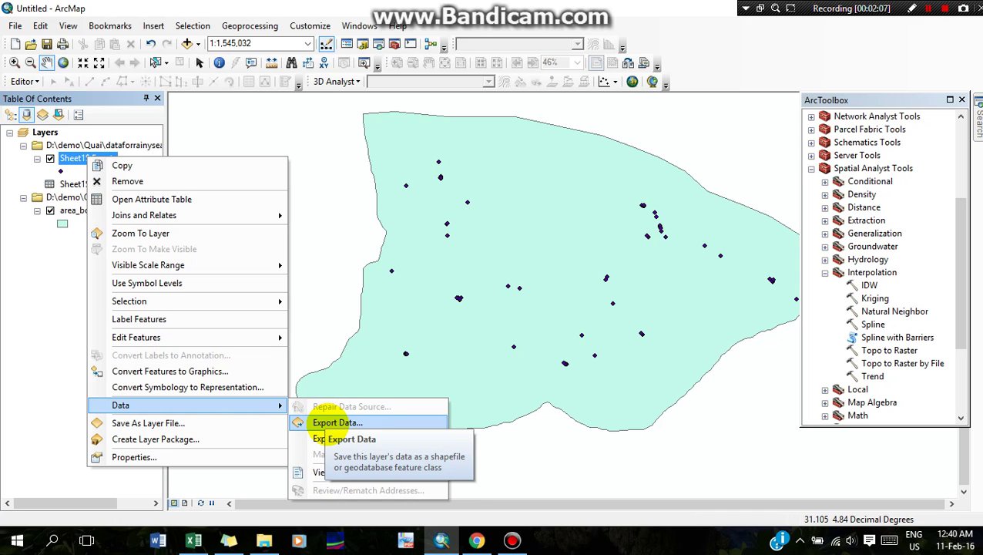
pyautogui.click(337, 422)
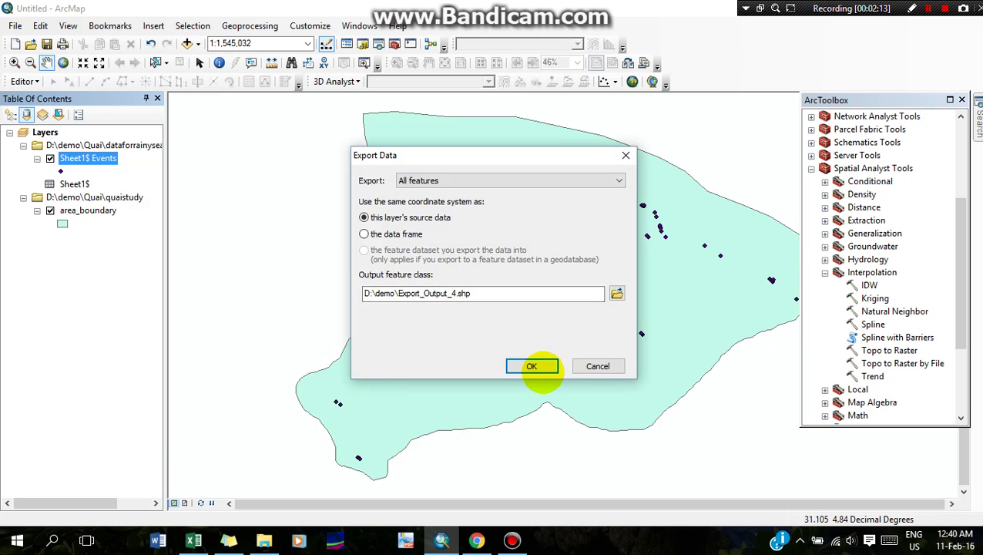
pyautogui.click(531, 366)
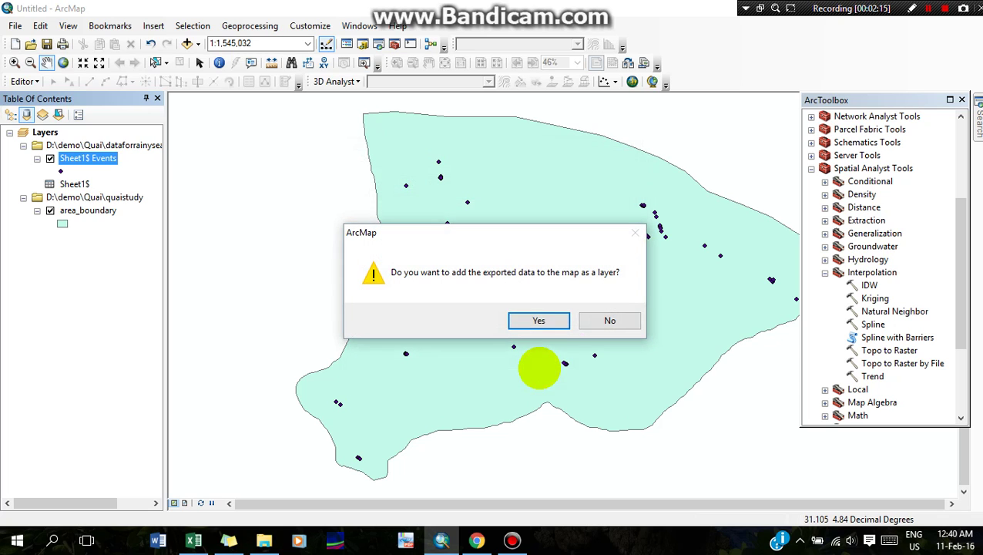
pyautogui.click(546, 324)
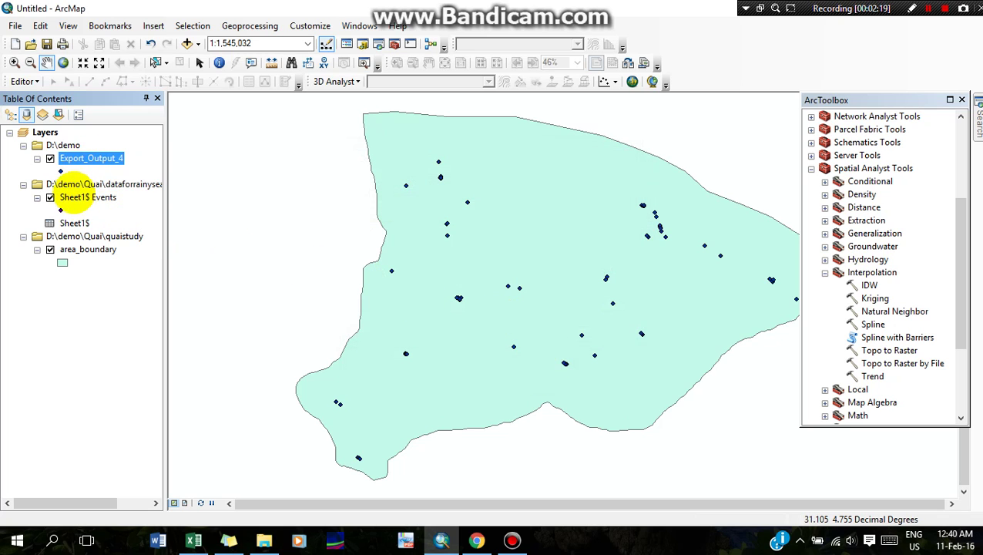
pyautogui.rightClick(74, 185)
pyautogui.click(88, 197)
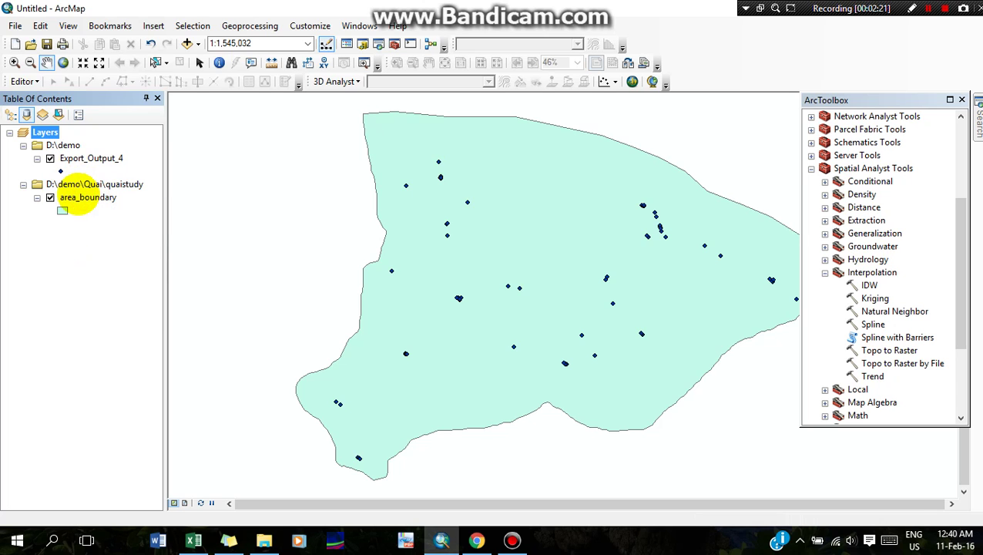
# Step: Symbolize the Export_Output_4 points with the green Triangle 2 marker
pyautogui.click(60, 172)
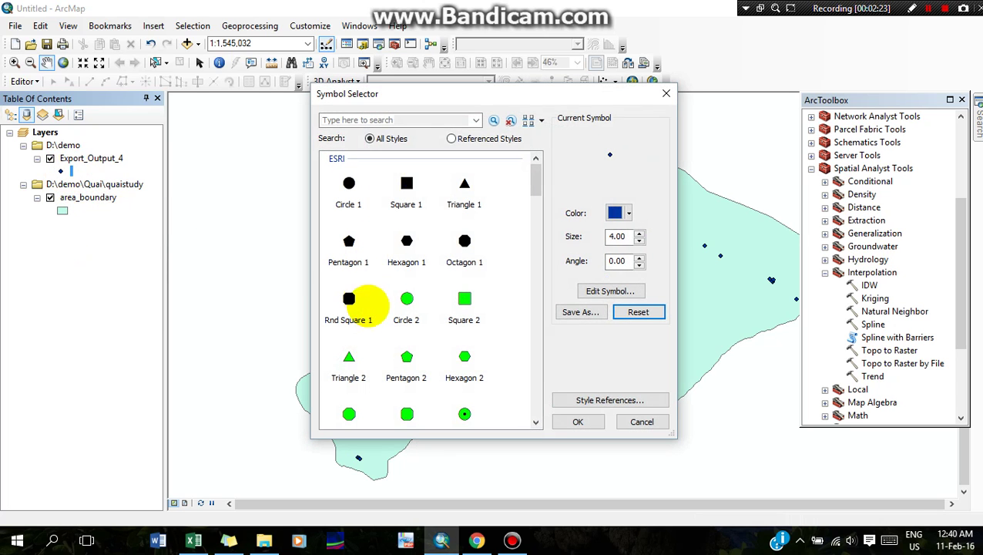
pyautogui.click(349, 356)
pyautogui.click(574, 422)
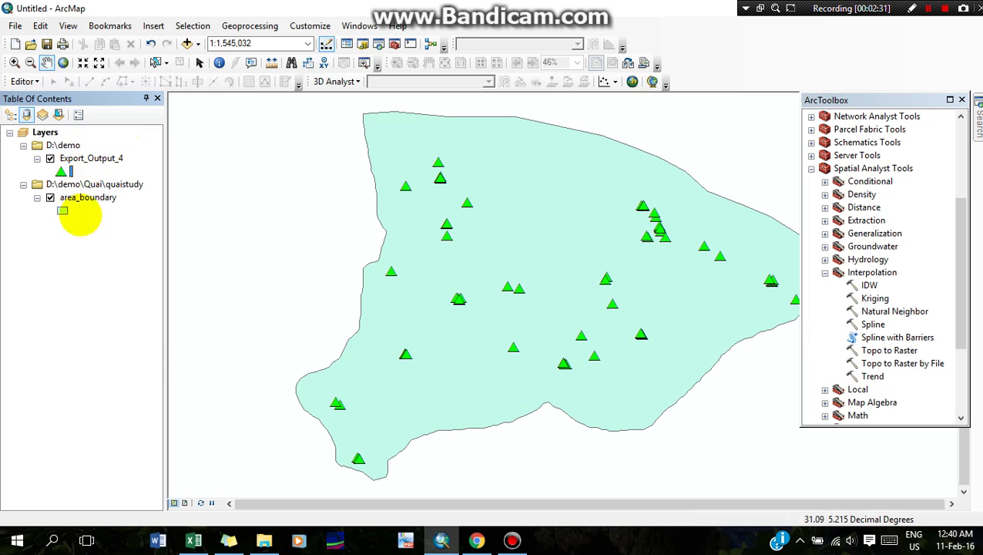
pyautogui.click(88, 235)
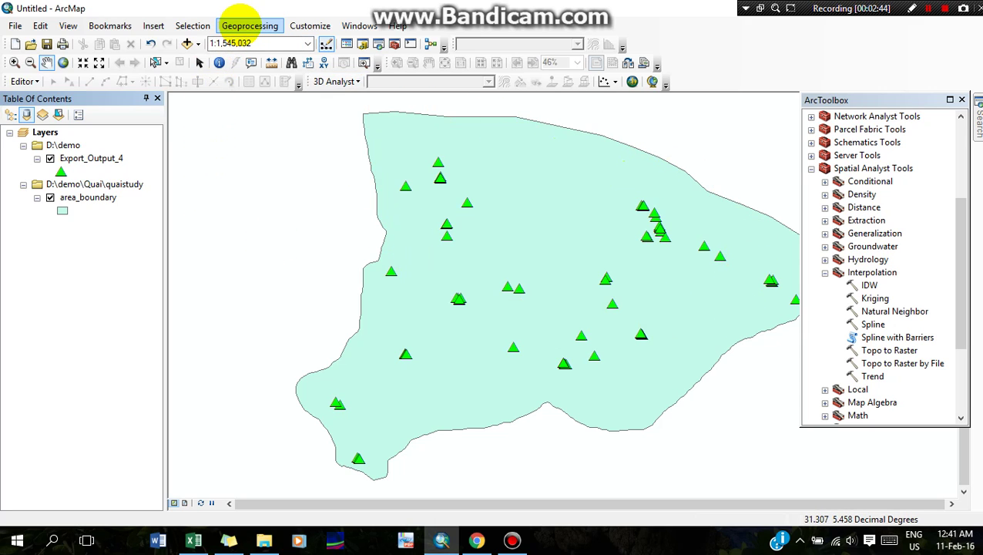
# Step: In Environments, set Processing Extent and Raster Analysis Mask both to area_boundary
pyautogui.click(249, 26)
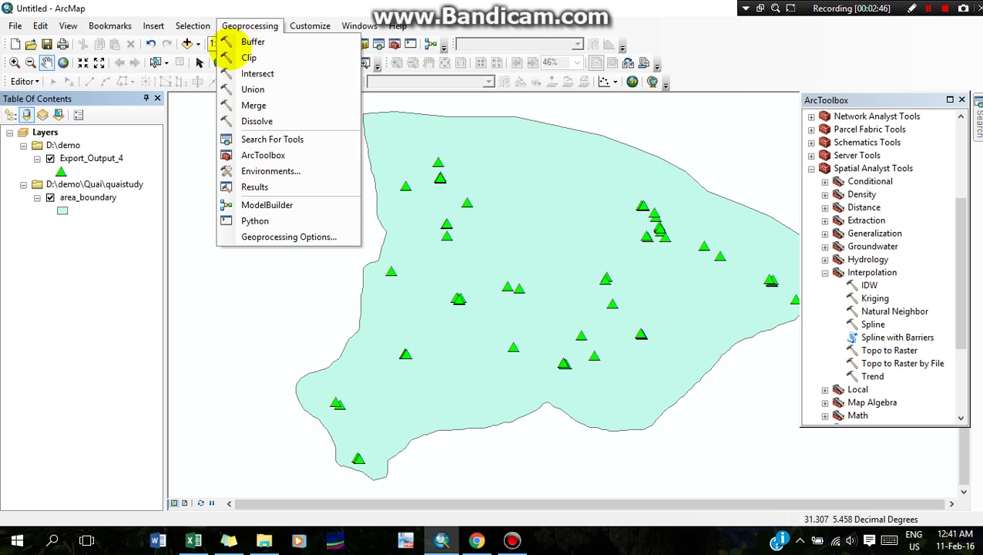
pyautogui.click(252, 170)
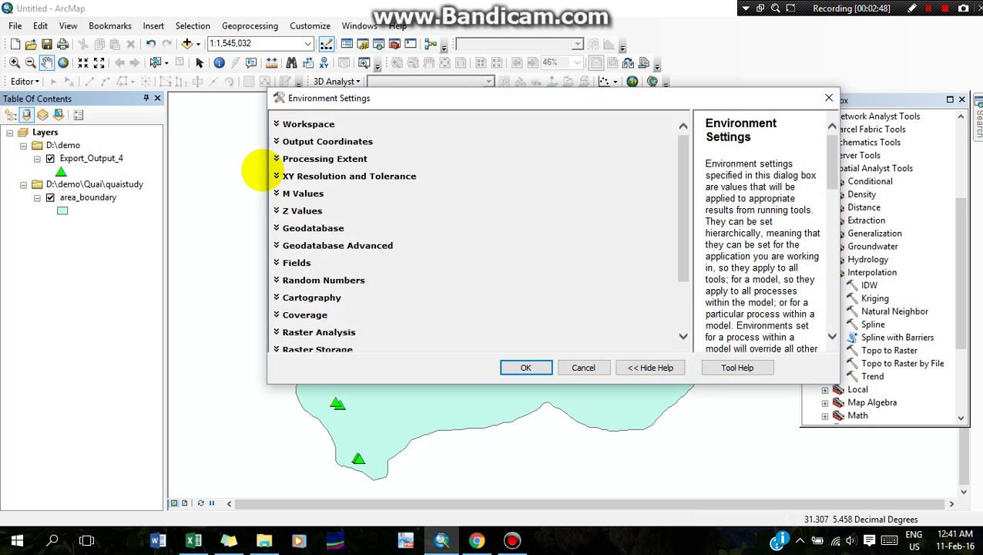
pyautogui.click(276, 158)
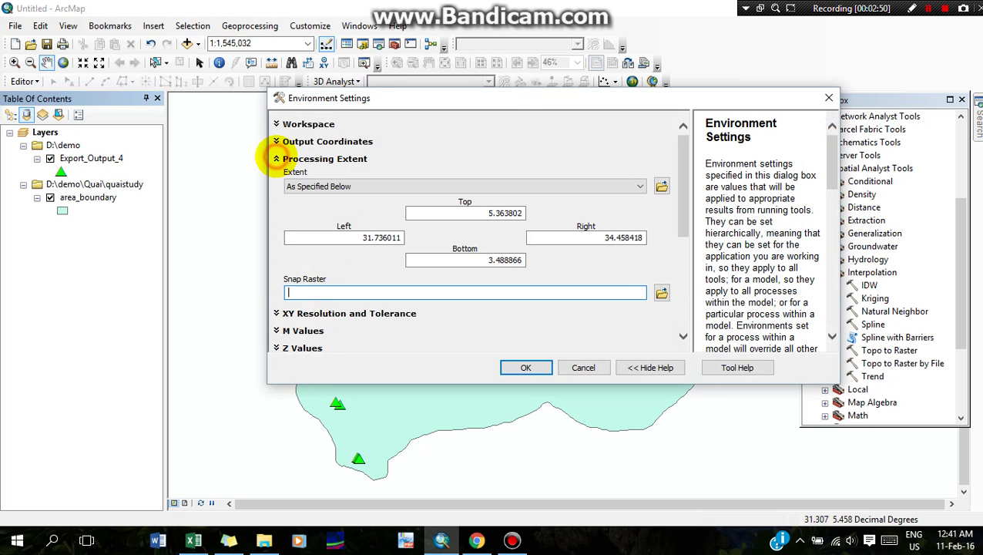
pyautogui.click(633, 184)
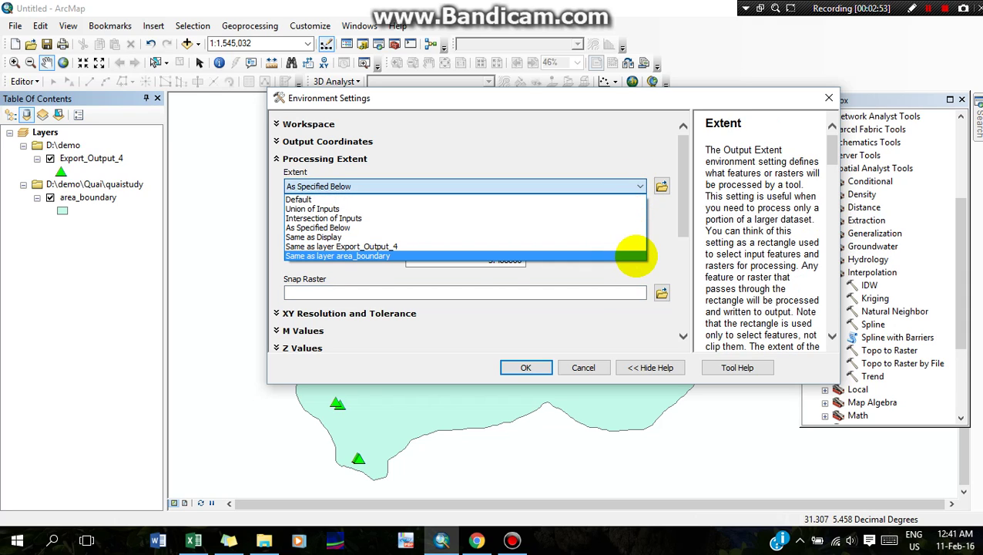
pyautogui.click(632, 255)
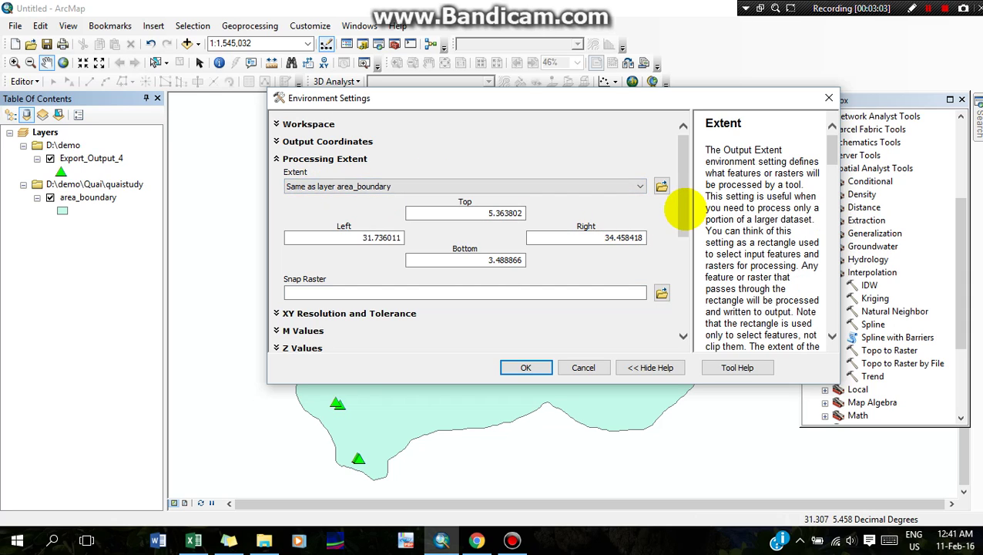
pyautogui.moveTo(684, 208); pyautogui.dragTo(687, 315)
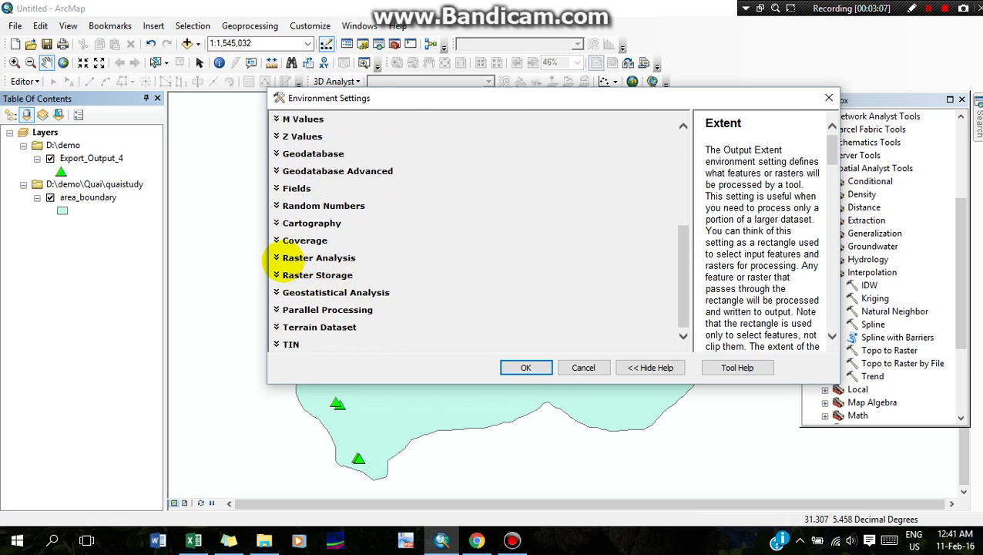
pyautogui.click(276, 258)
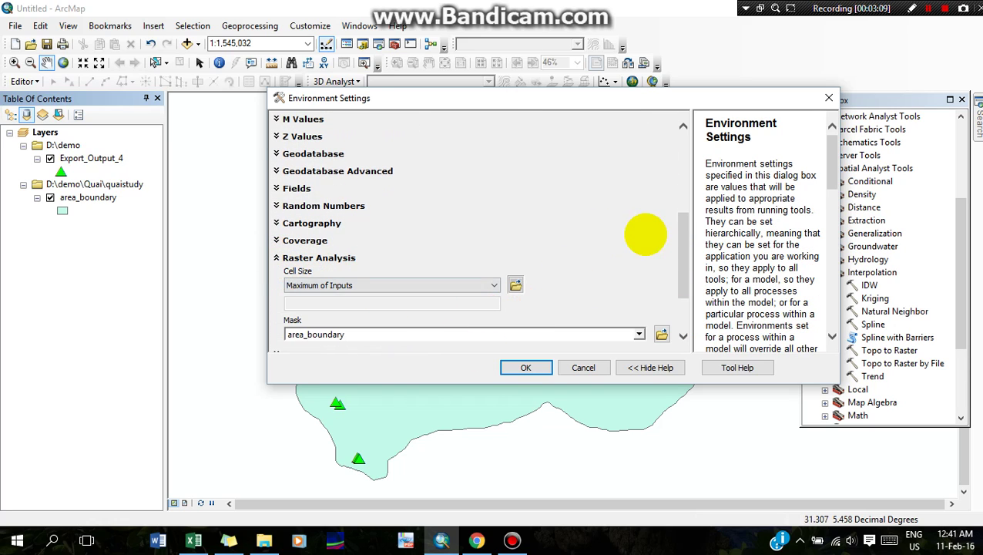
pyautogui.moveTo(680, 225); pyautogui.dragTo(680, 282)
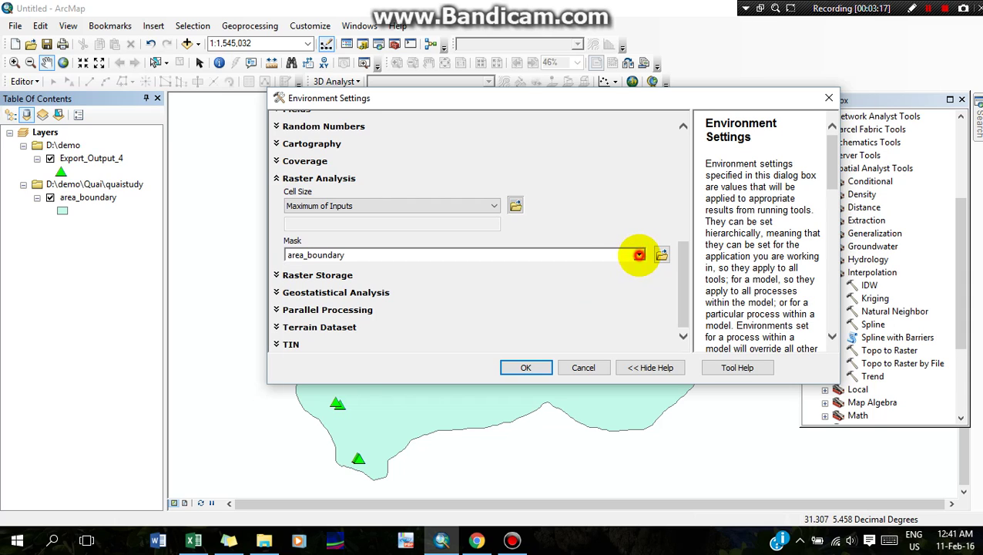
pyautogui.click(639, 254)
pyautogui.click(639, 254)
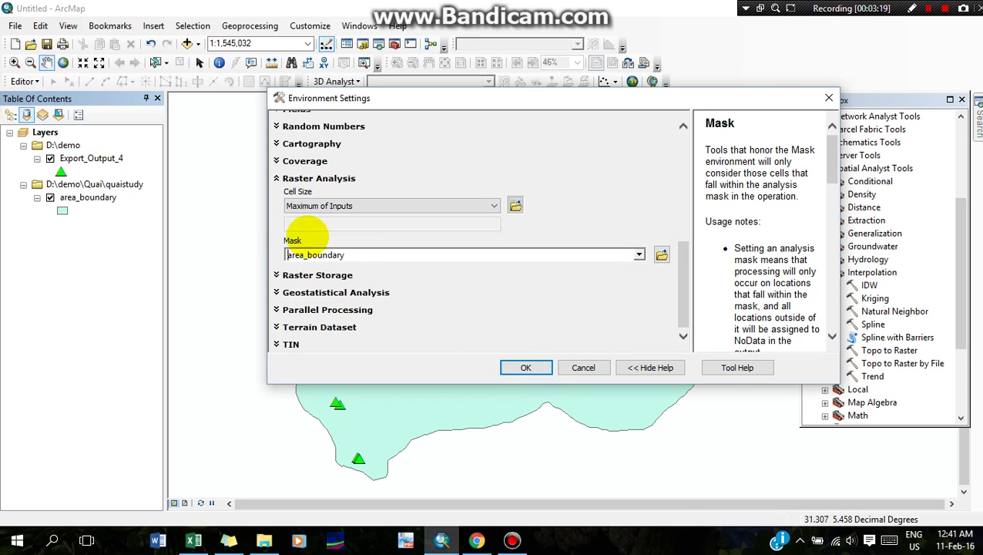
pyautogui.click(527, 367)
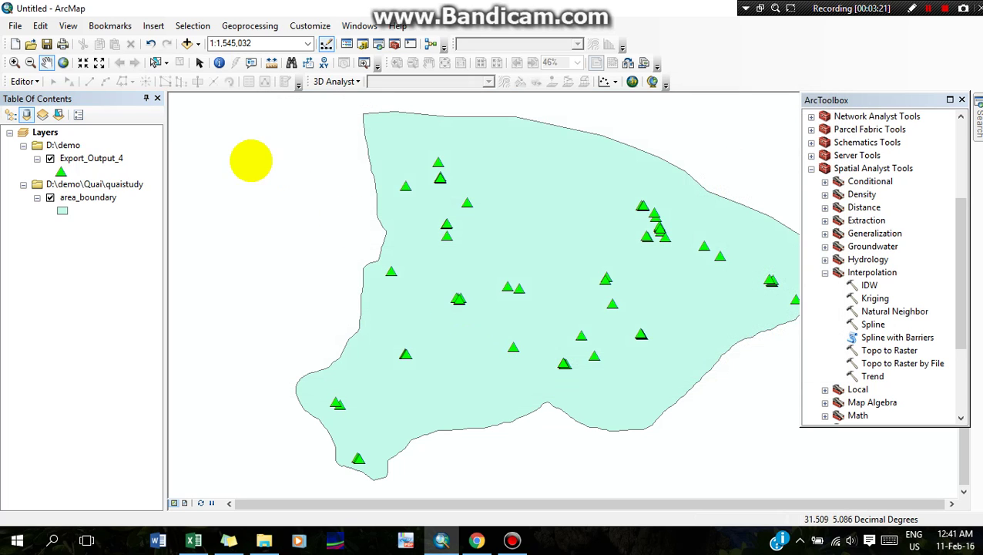
# Step: Open IDW from Spatial Analyst Tools > Interpolation in ArcToolbox
pyautogui.scroll(1, 855, 231)
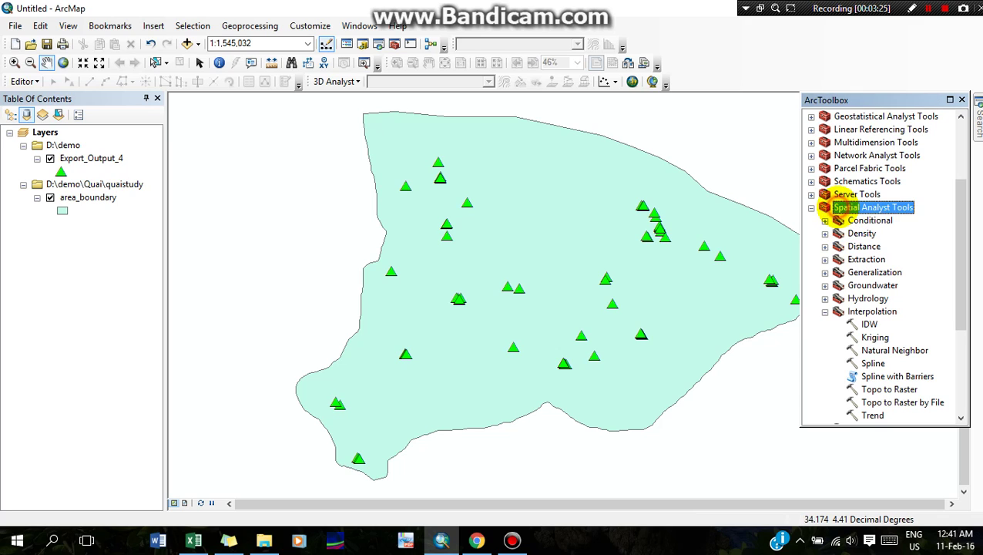
pyautogui.scroll(-2, 864, 269)
pyautogui.click(870, 234)
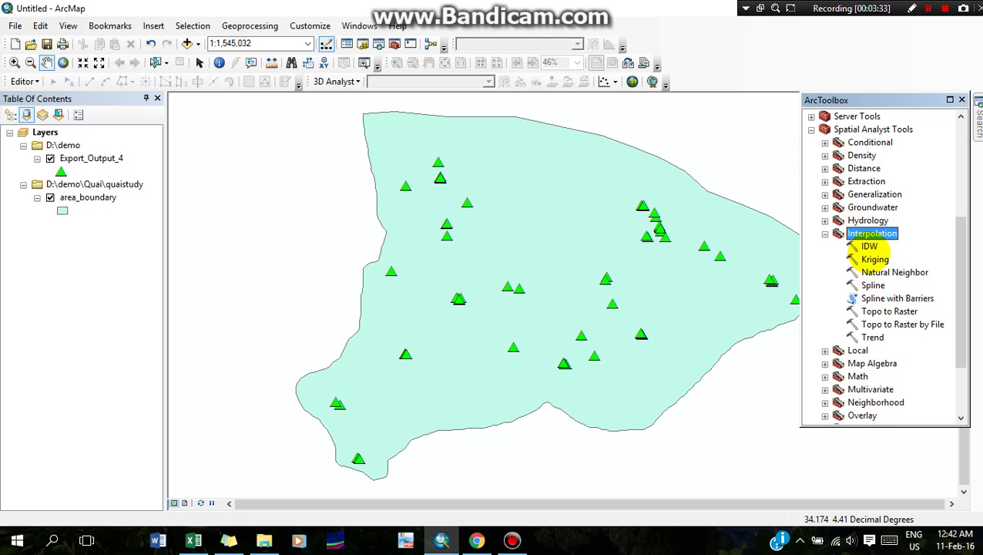
pyautogui.doubleClick(869, 246)
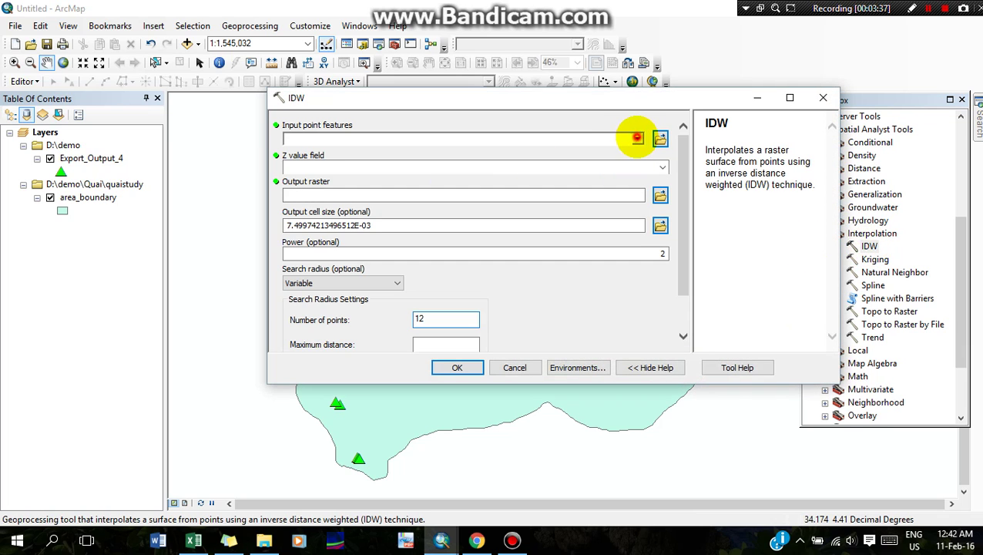
# Step: Choose Export_Output_4 as IDW input points and review its attribute table fields
pyautogui.click(637, 137)
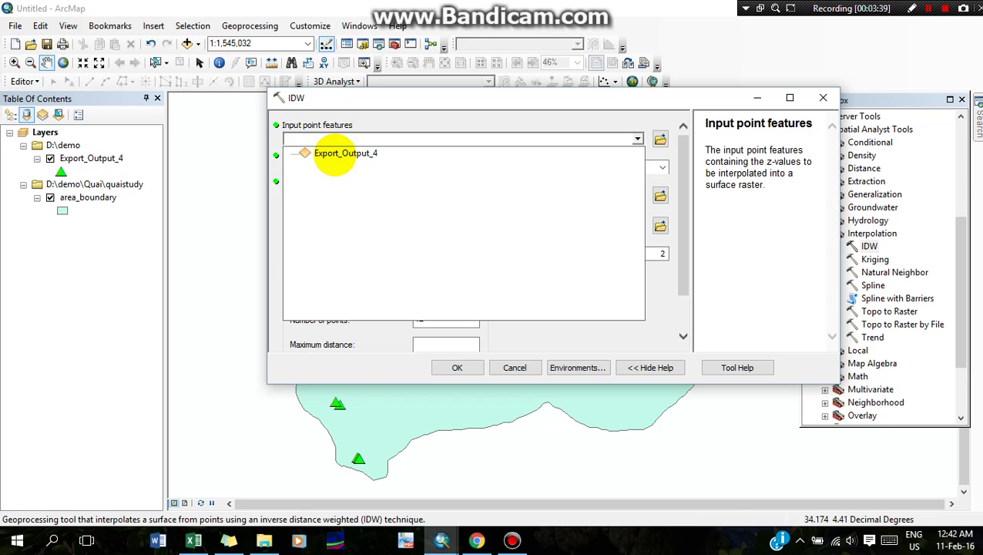
pyautogui.click(339, 154)
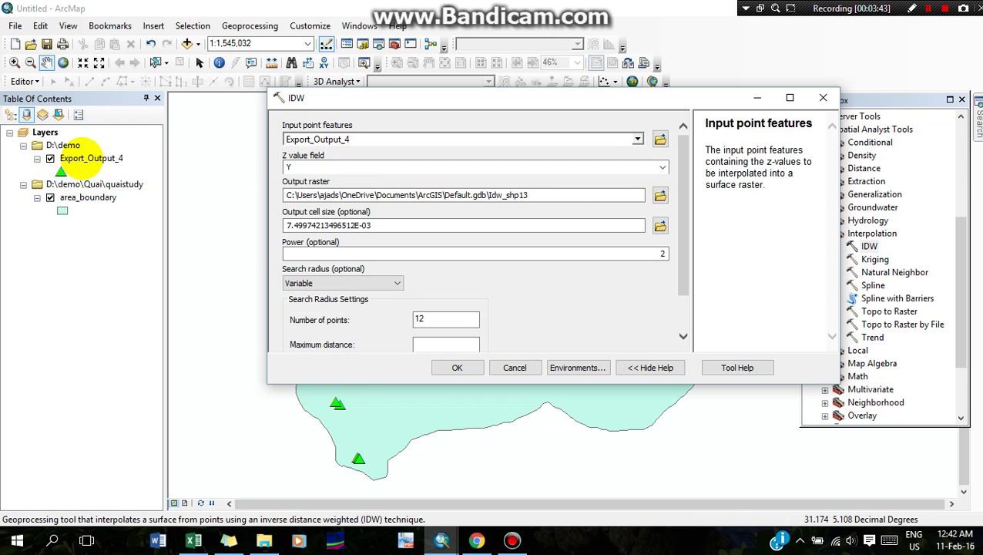
pyautogui.rightClick(83, 158)
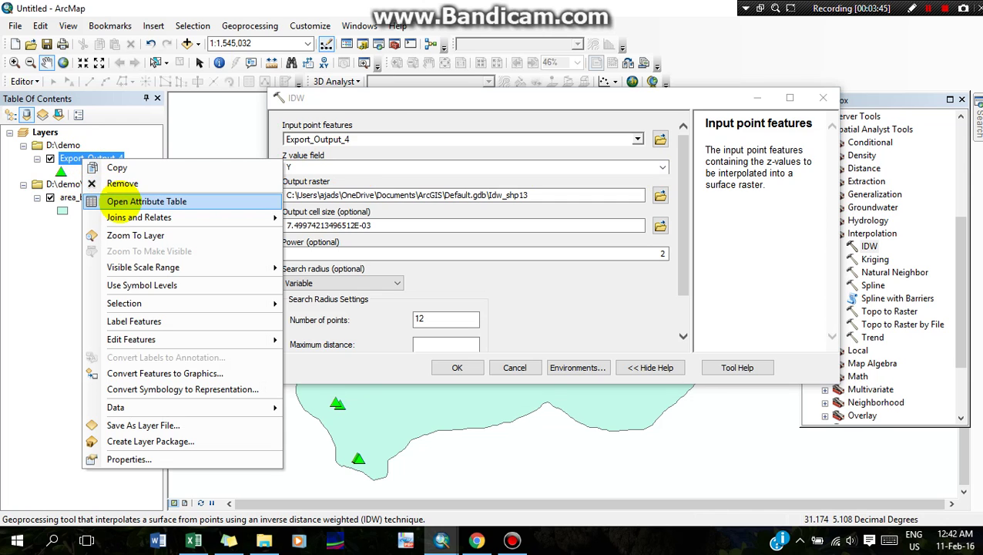
pyautogui.click(139, 201)
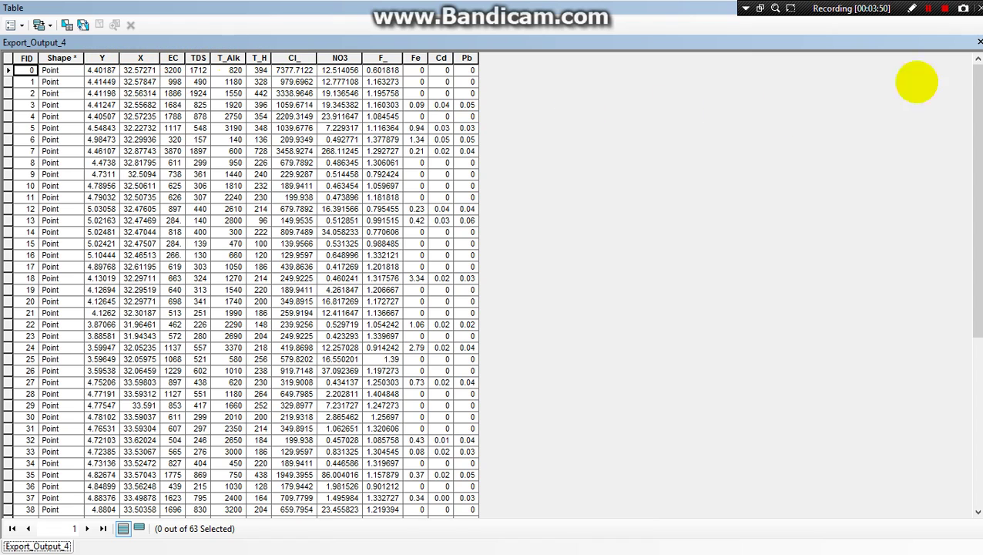
pyautogui.click(978, 41)
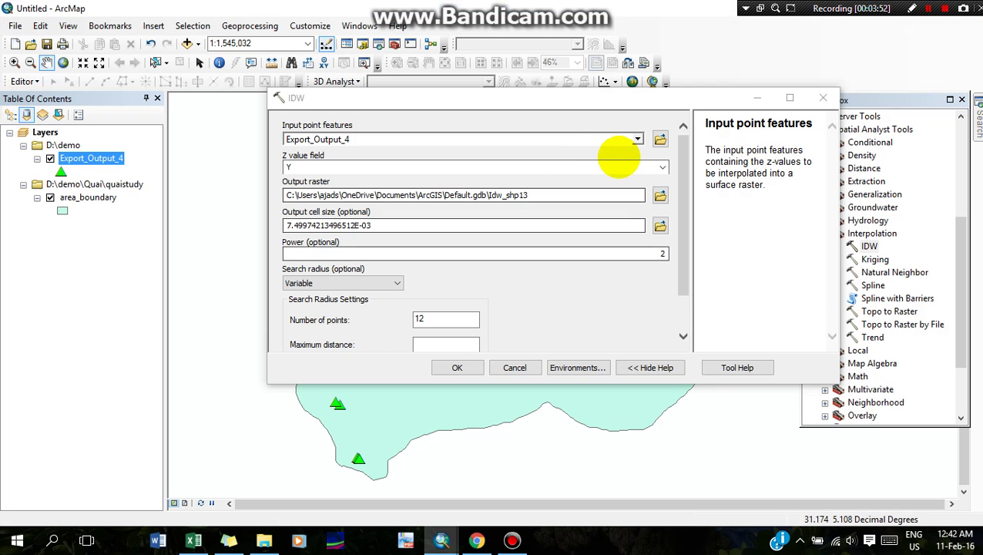
# Step: Run IDW on the EC field with 62 search points, creating Idw_shp13
pyautogui.click(660, 167)
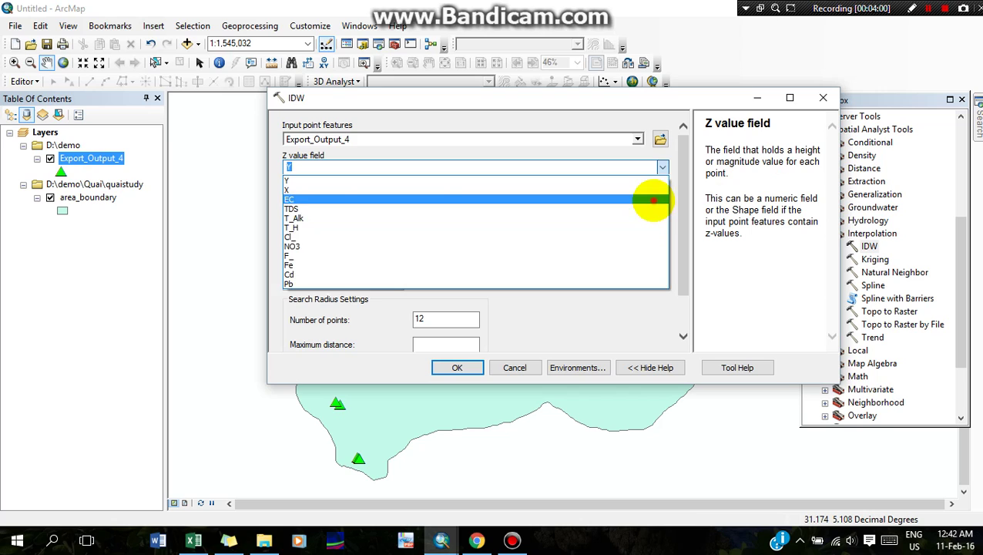
pyautogui.click(654, 200)
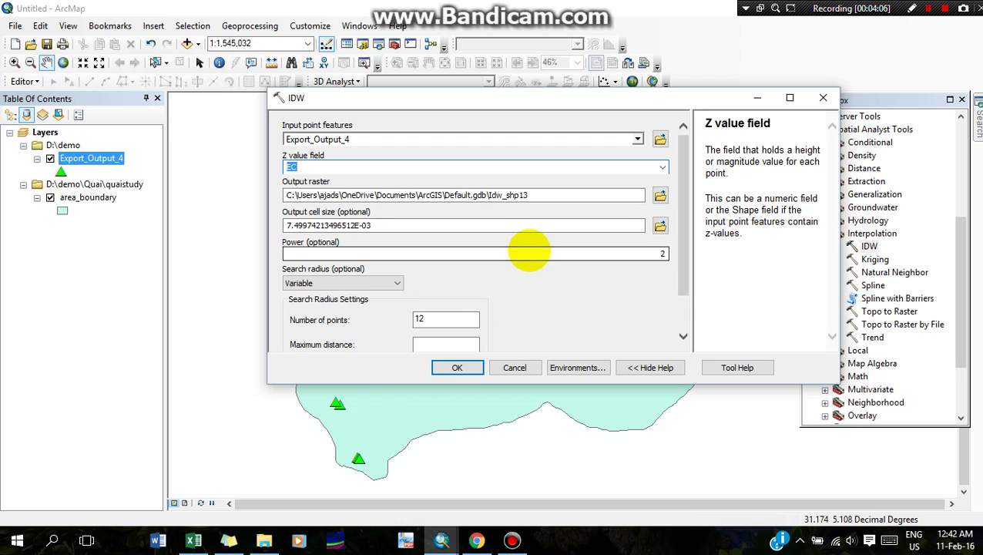
pyautogui.moveTo(685, 259); pyautogui.dragTo(682, 280)
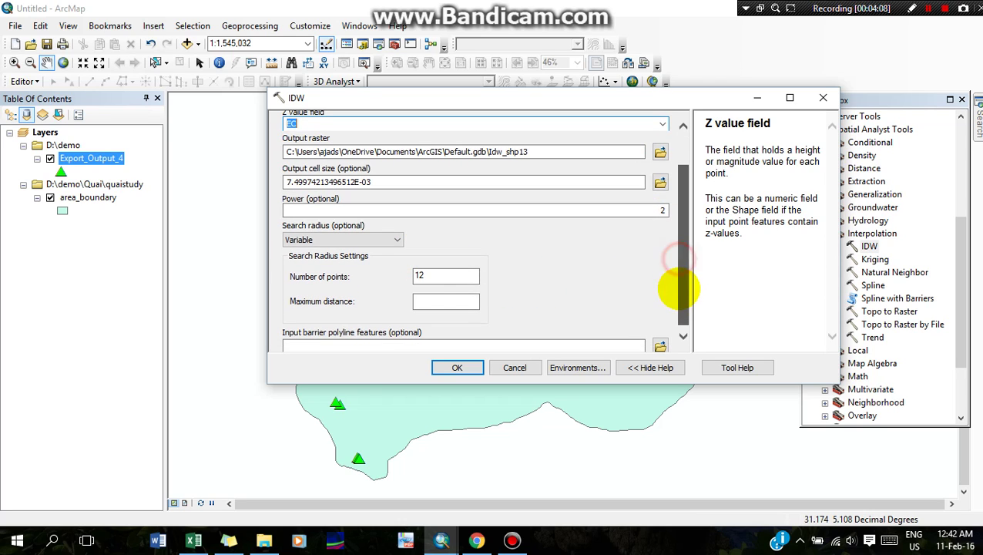
pyautogui.doubleClick(437, 276)
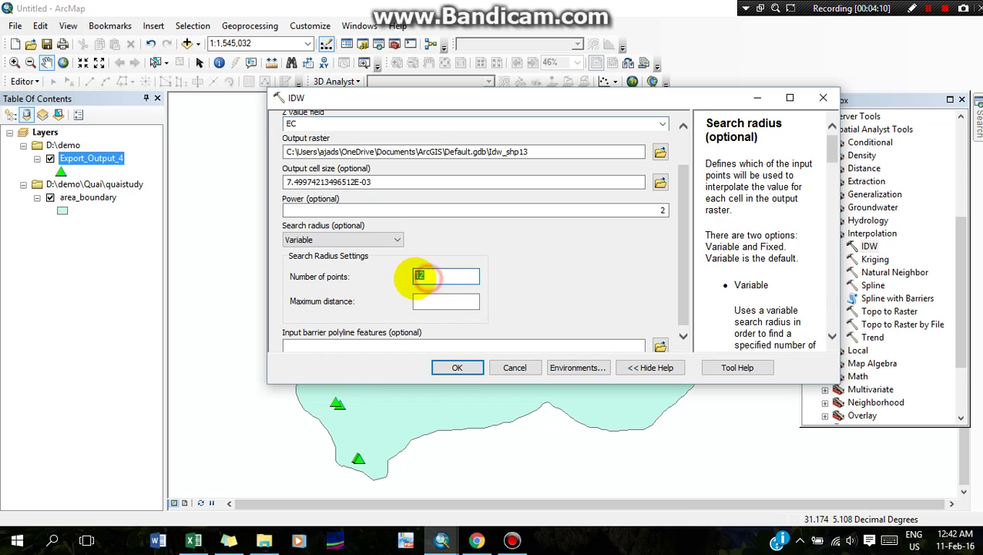
pyautogui.write('62')
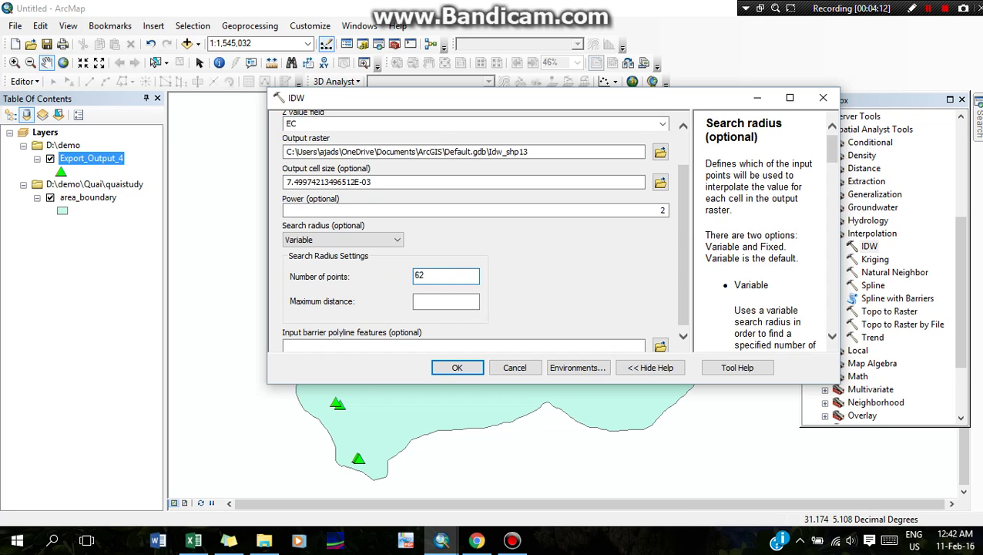
pyautogui.scroll(-1, 699, 254)
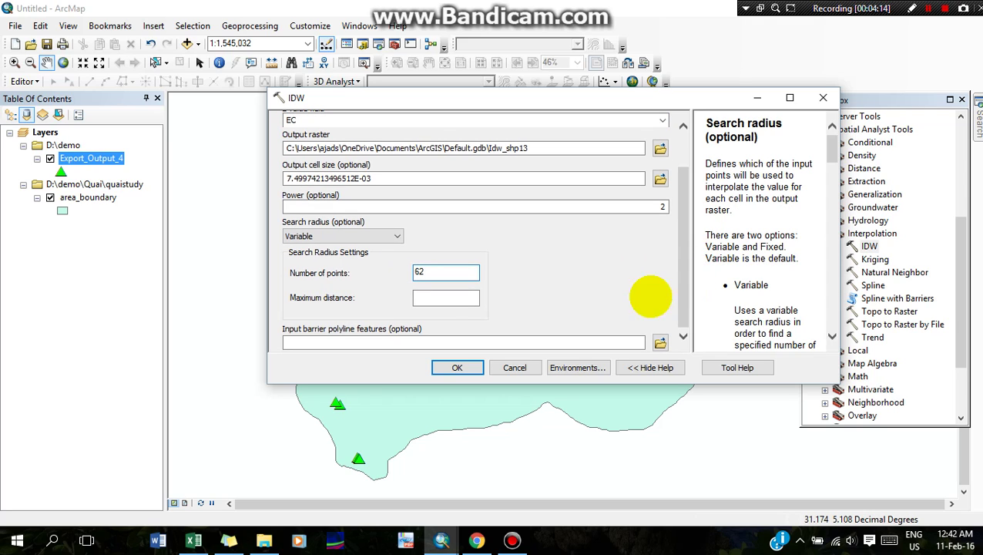
pyautogui.scroll(2, 666, 218)
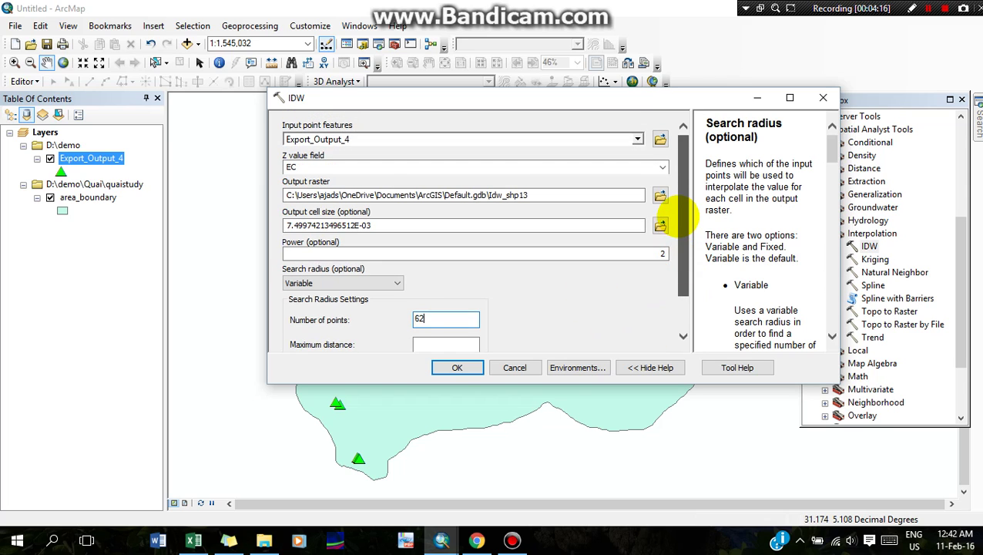
pyautogui.scroll(-2, 678, 262)
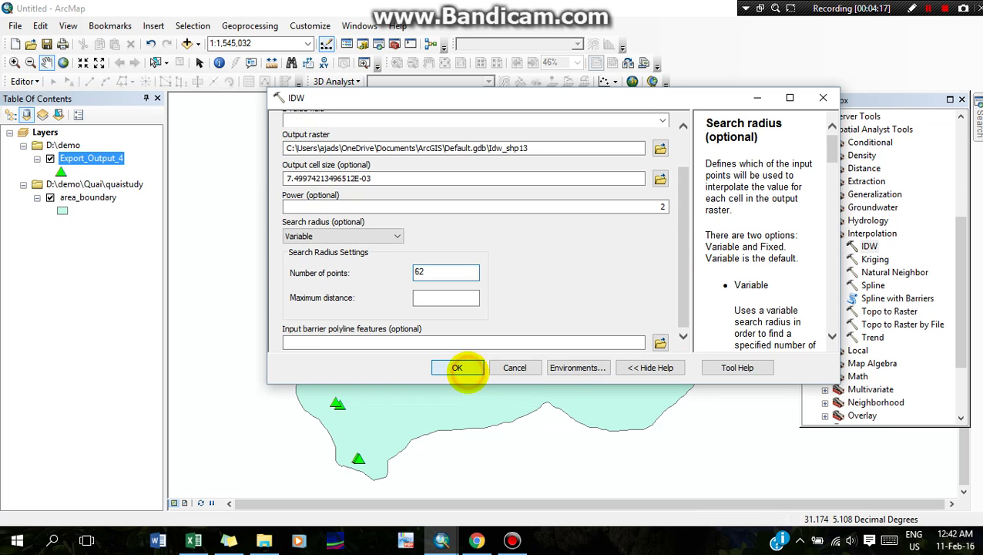
pyautogui.click(457, 368)
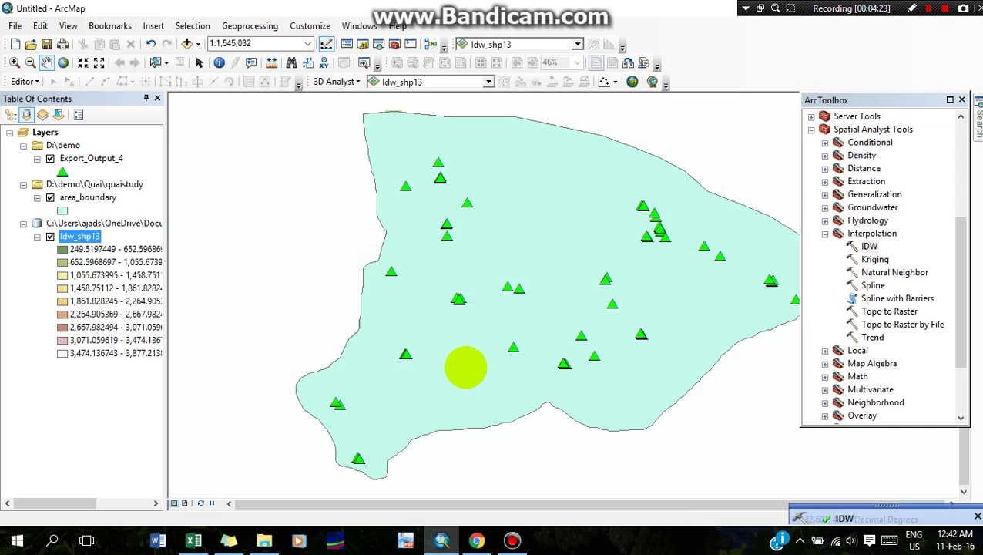
# Step: Hide the area_boundary and Export_Output_4 layers so only the Idw_shp13 raster remains visible
pyautogui.click(50, 197)
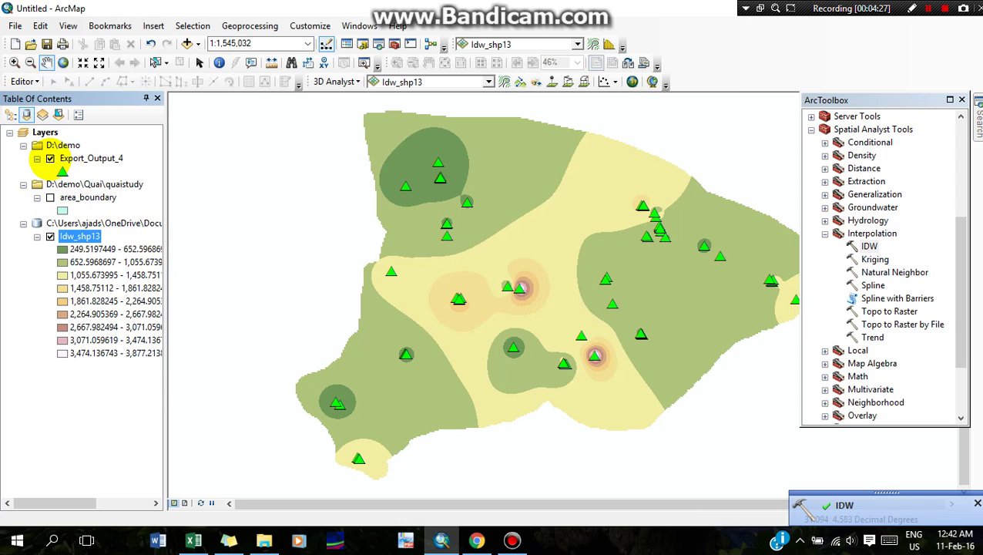
pyautogui.click(50, 158)
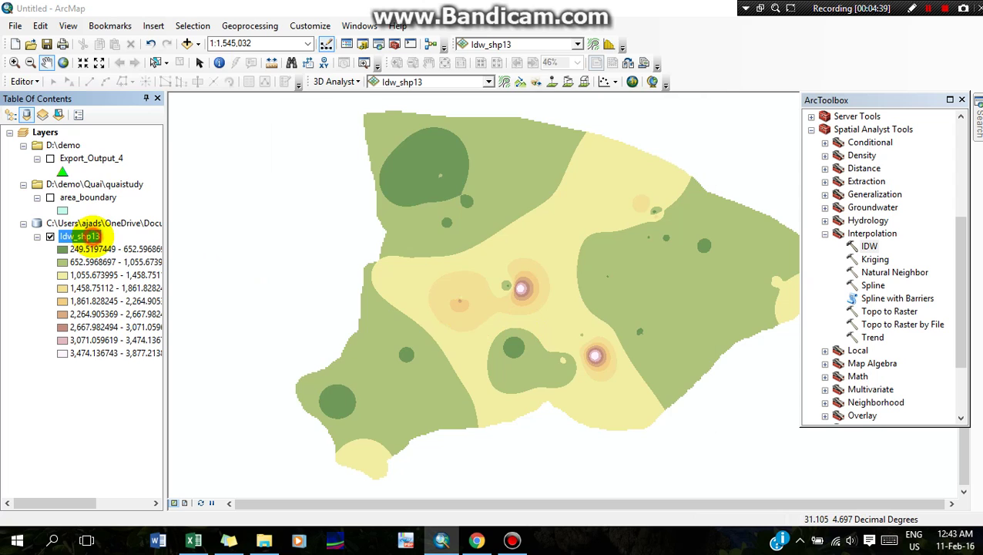
pyautogui.doubleClick(80, 236)
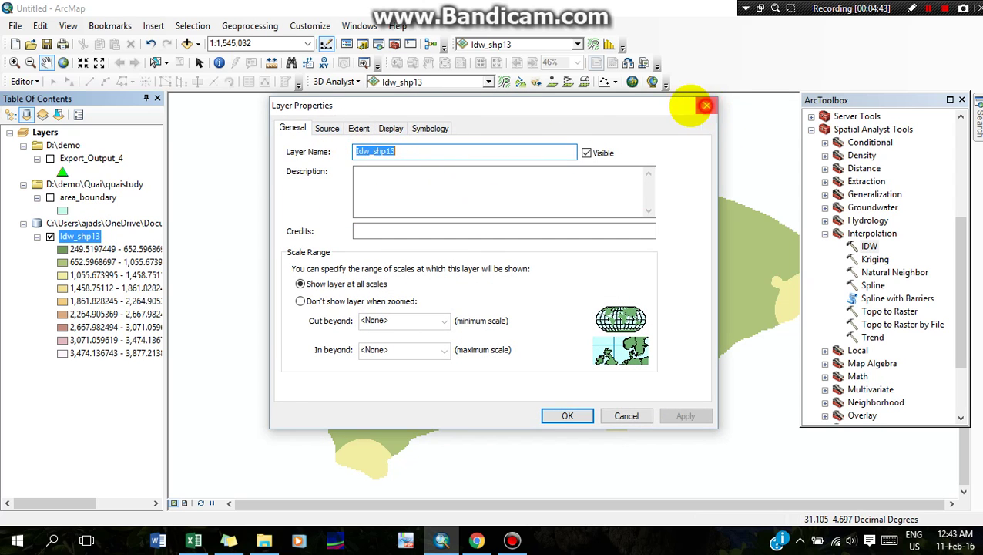
# Step: Reopen the Idw_shp13 layer properties and show its Classified symbology settings
pyautogui.click(706, 105)
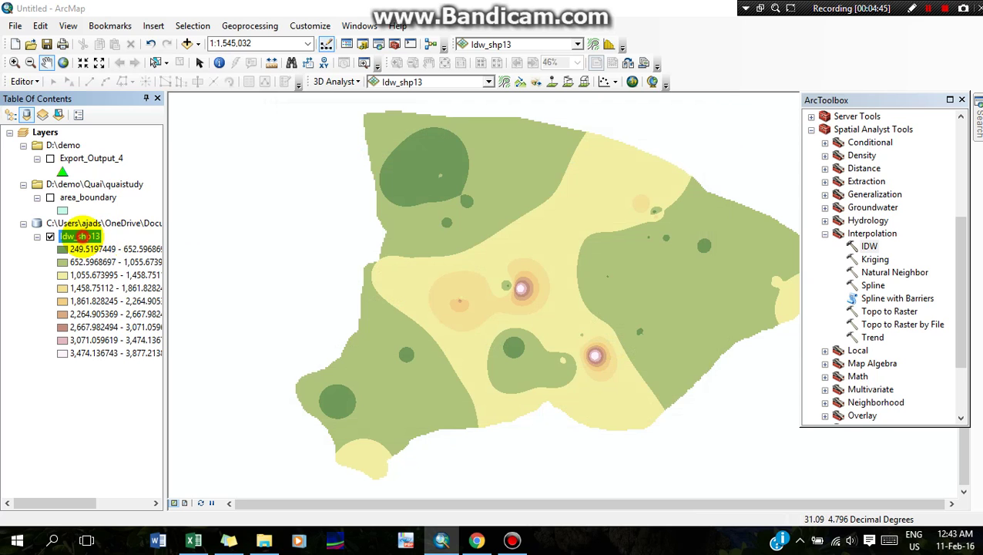
pyautogui.doubleClick(80, 236)
pyautogui.click(391, 128)
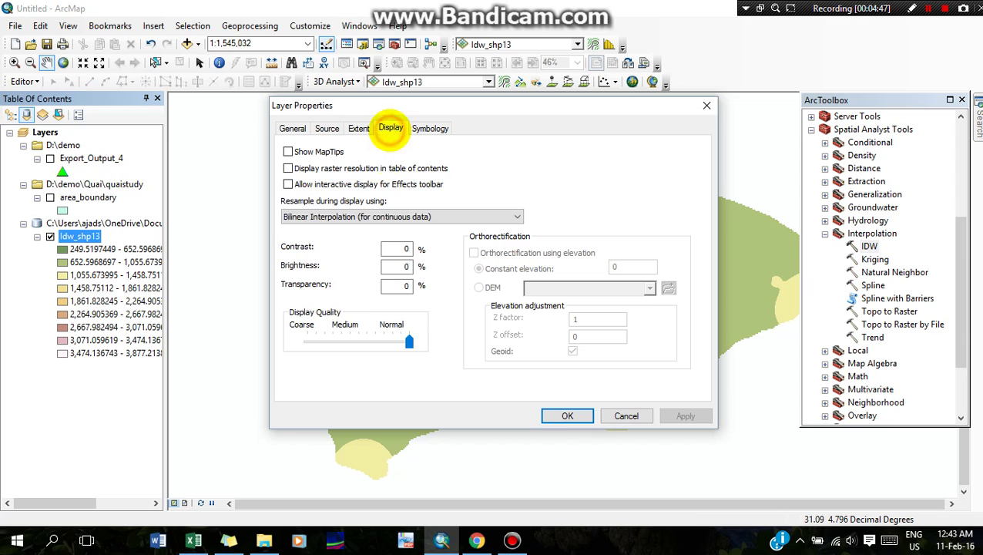
pyautogui.click(426, 128)
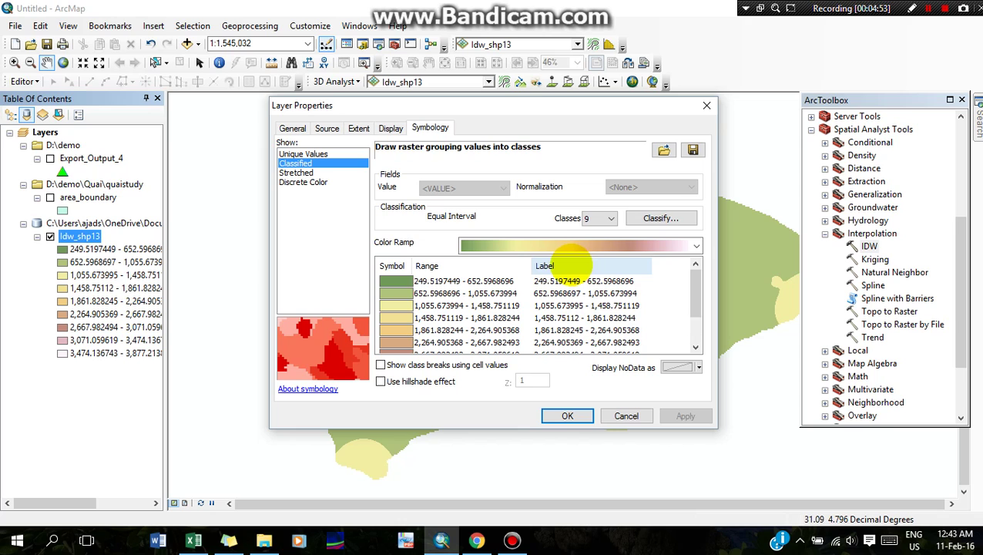
# Step: Format the class labels to round to 2 decimal places
pyautogui.rightClick(552, 266)
pyautogui.click(605, 293)
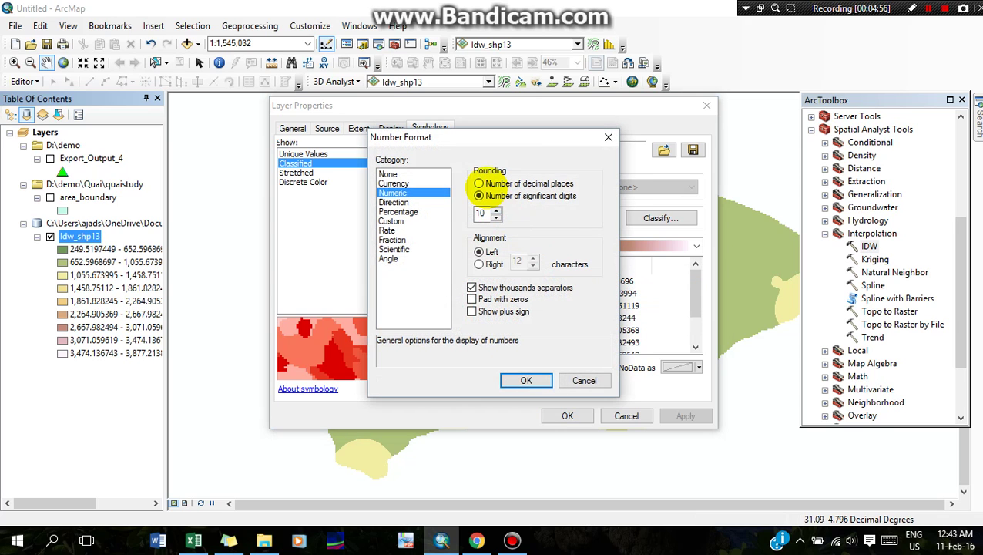
pyautogui.click(479, 183)
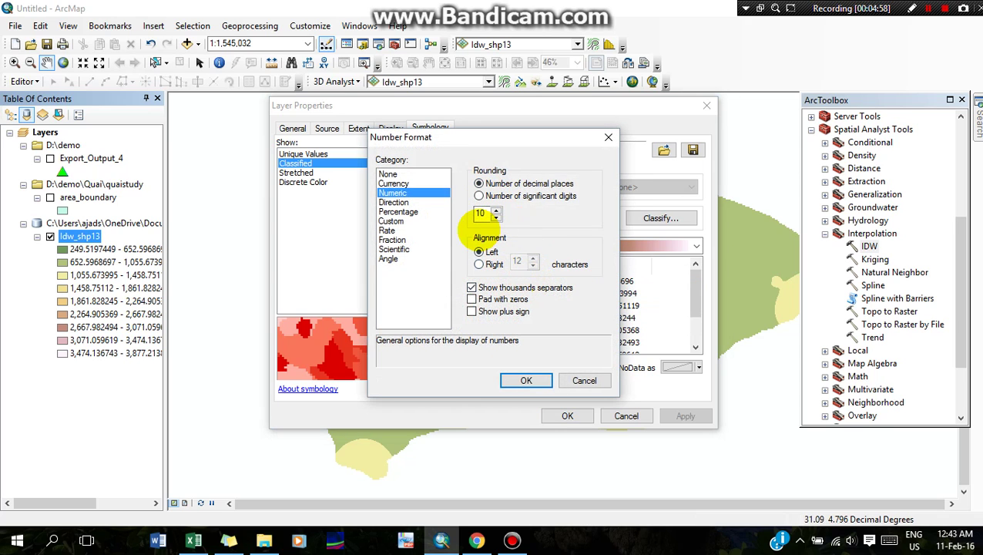
pyautogui.doubleClick(482, 213)
pyautogui.write('2')
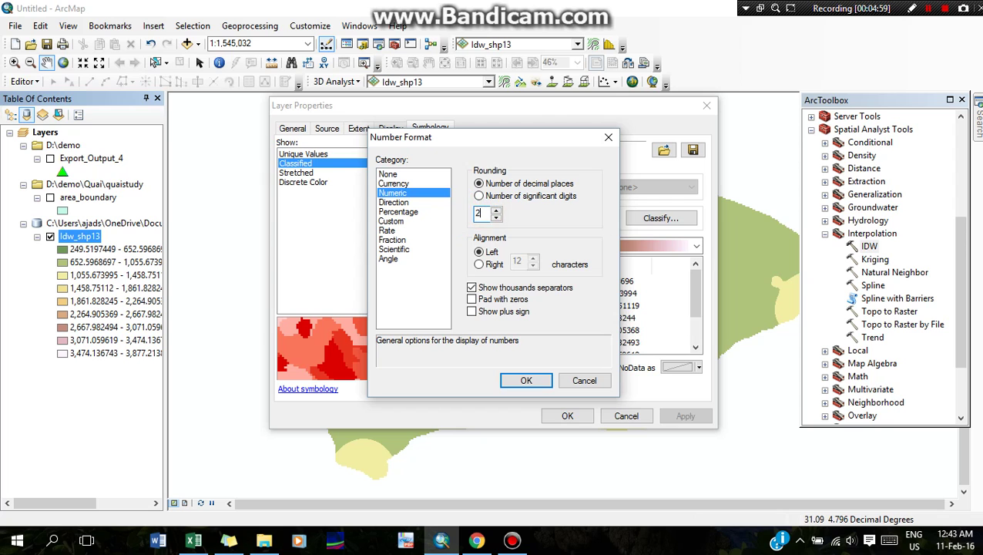
pyautogui.click(526, 380)
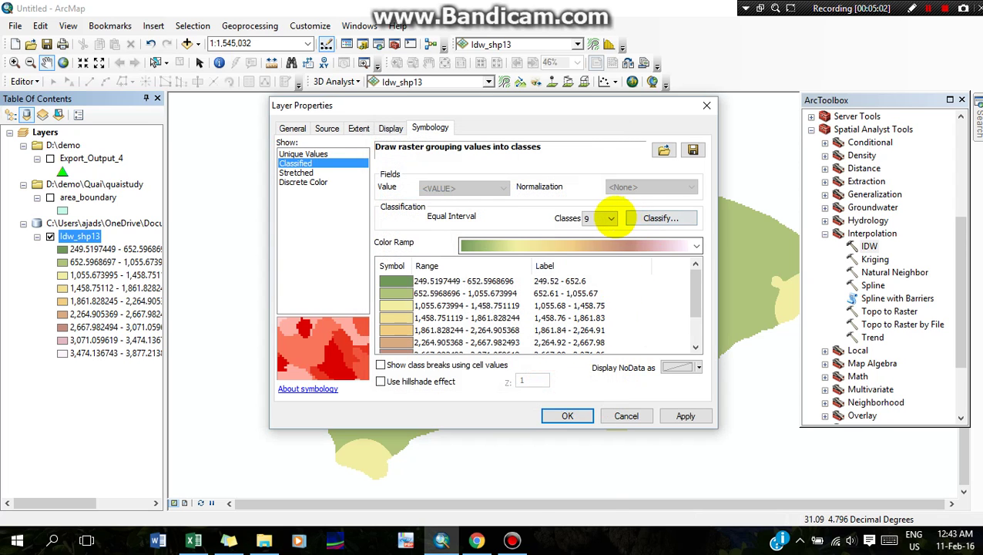
# Step: Set 10 classes with the red-to-blue colour ramp and apply it to the map
pyautogui.click(609, 219)
pyautogui.click(597, 301)
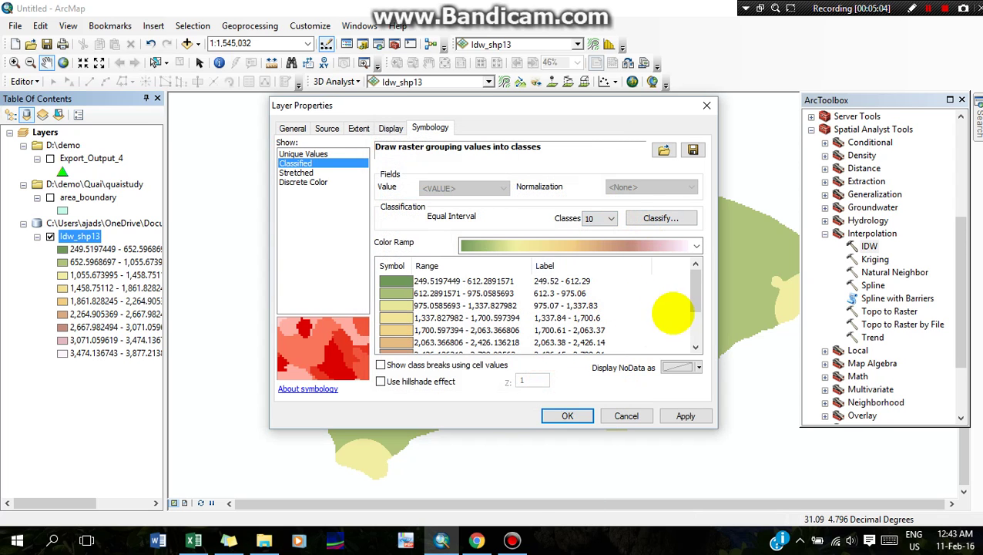
pyautogui.click(677, 417)
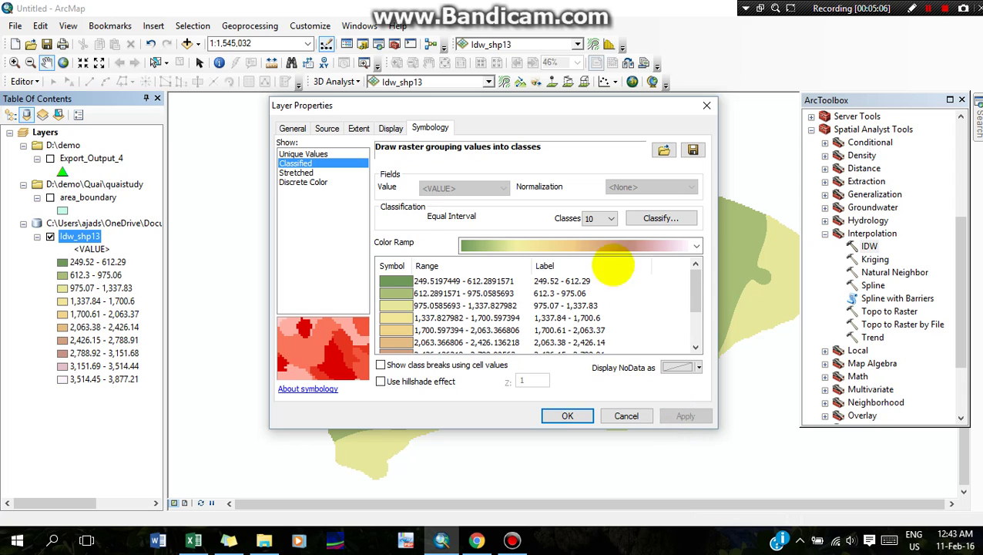
pyautogui.click(631, 245)
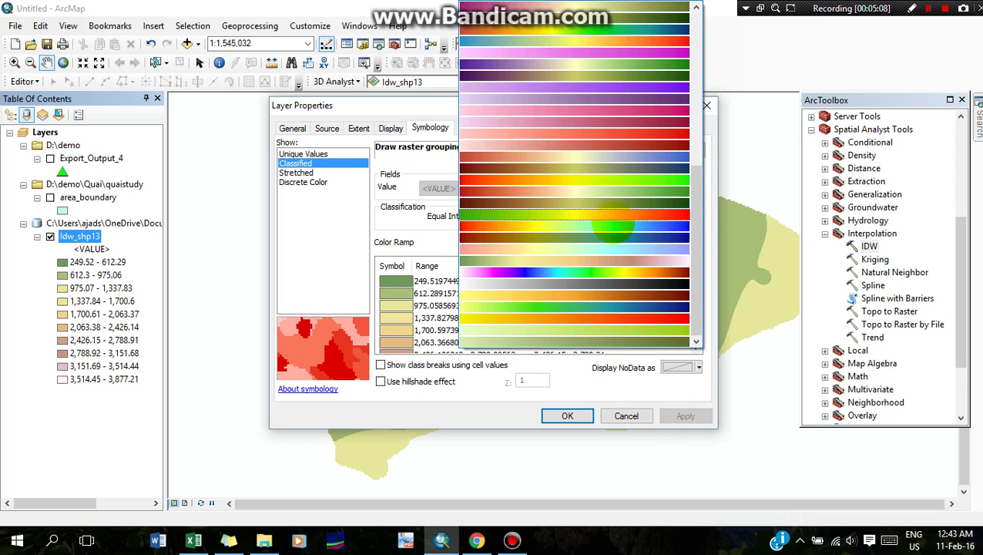
pyautogui.click(613, 227)
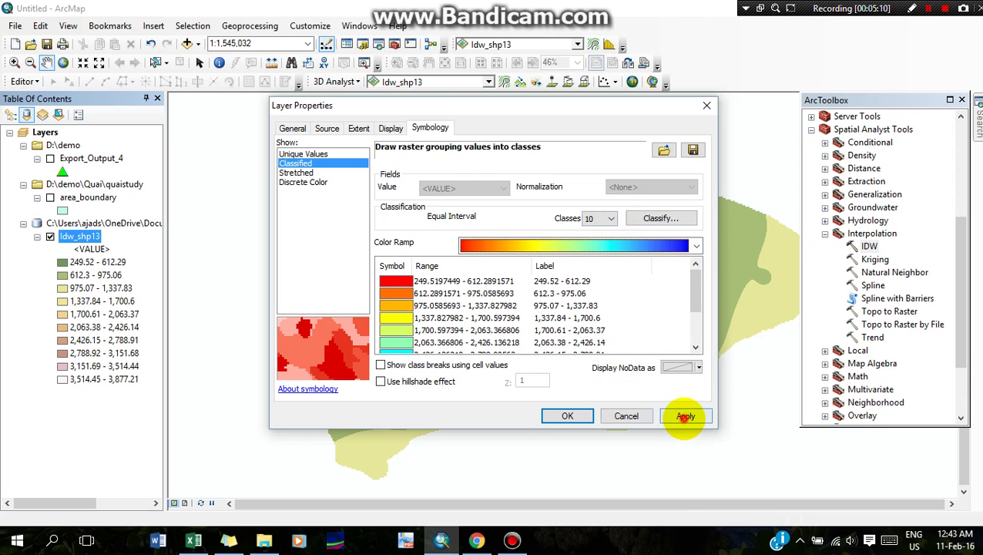
pyautogui.click(685, 416)
pyautogui.click(567, 416)
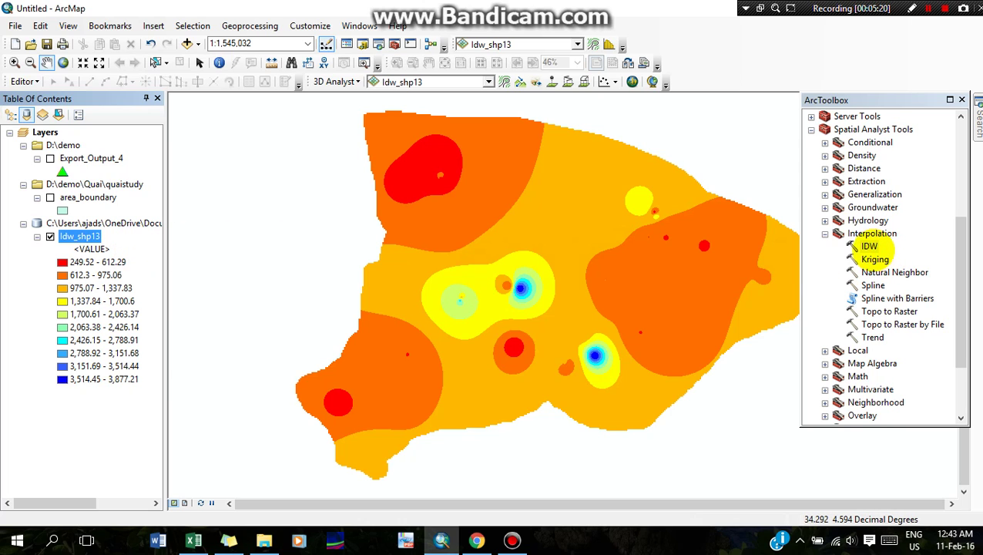
pyautogui.doubleClick(868, 246)
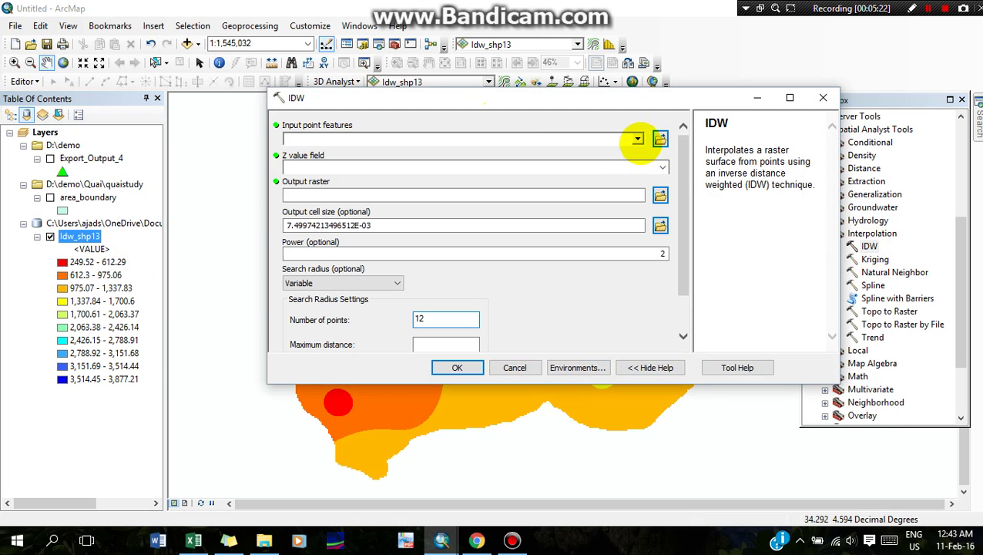
pyautogui.click(638, 140)
pyautogui.click(347, 153)
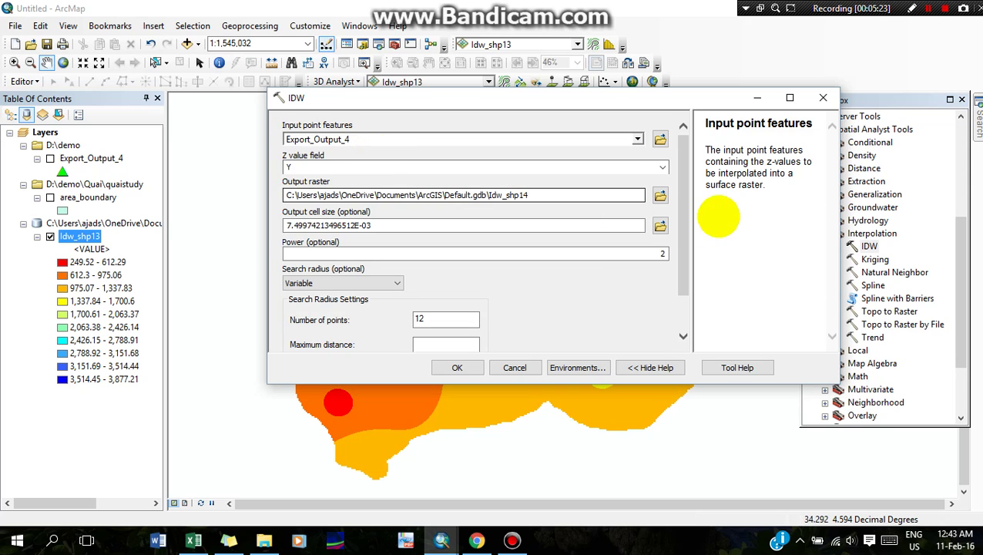
pyautogui.click(661, 167)
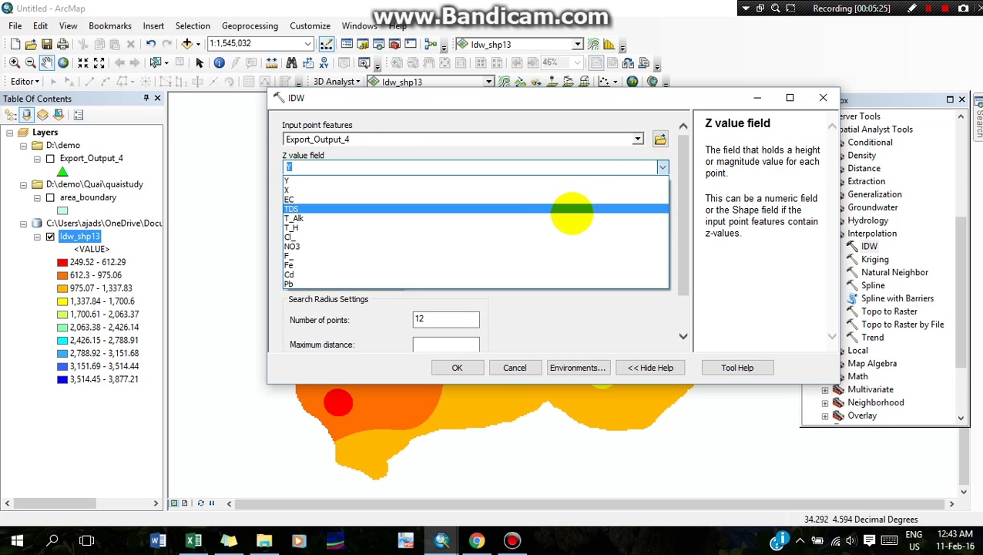
pyautogui.click(572, 219)
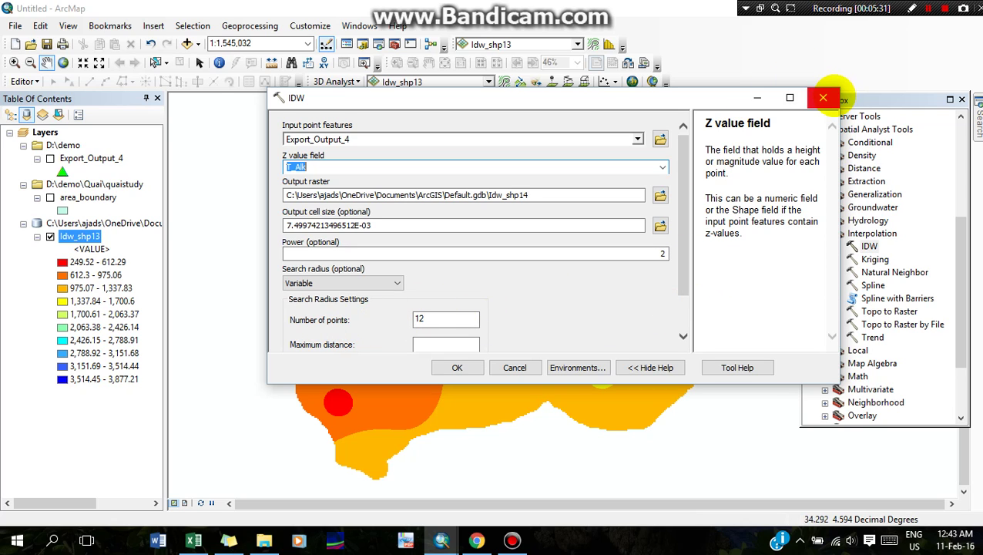
pyautogui.click(823, 97)
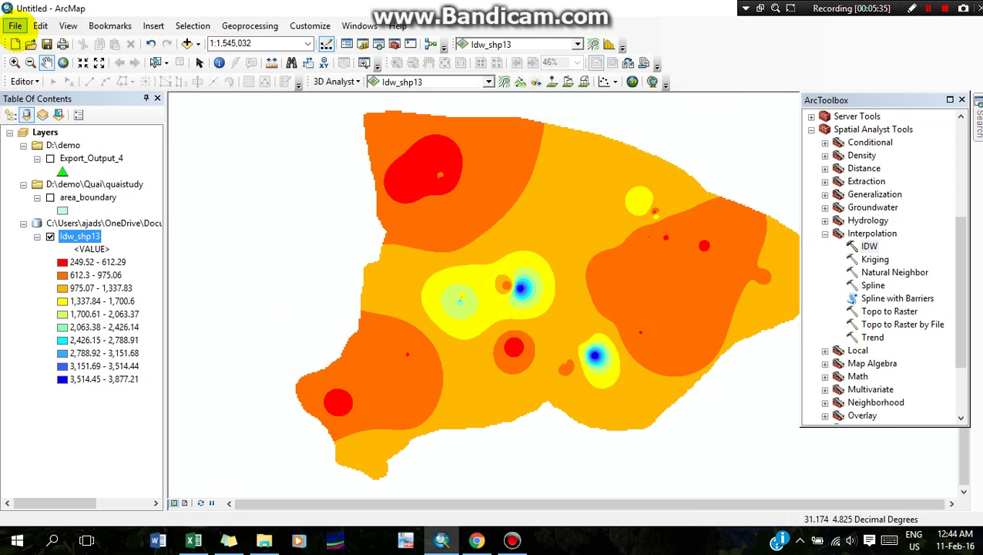
# Step: Export the map as a JPEG image named 'try' via File > Export Map
pyautogui.click(15, 25)
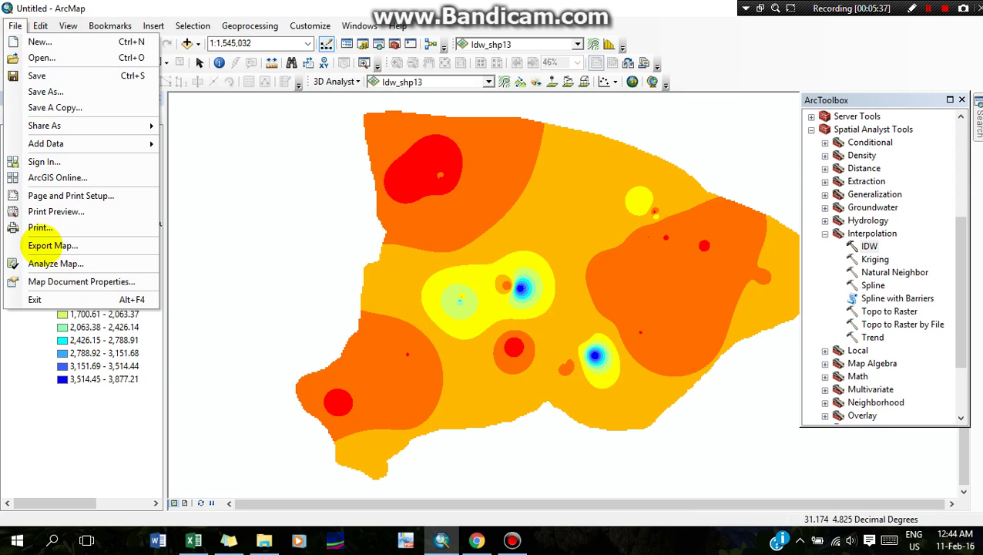
pyautogui.click(46, 246)
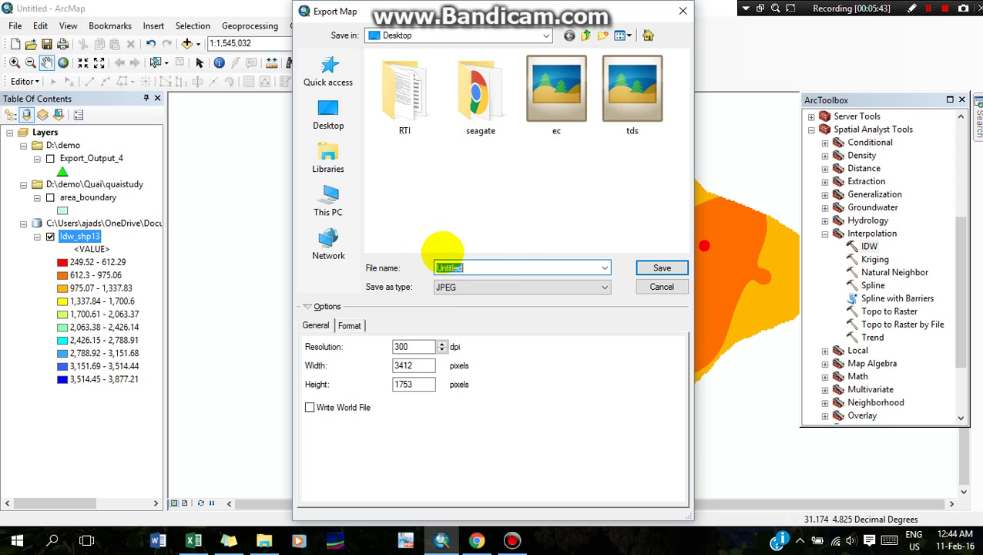
pyautogui.doubleClick(472, 268)
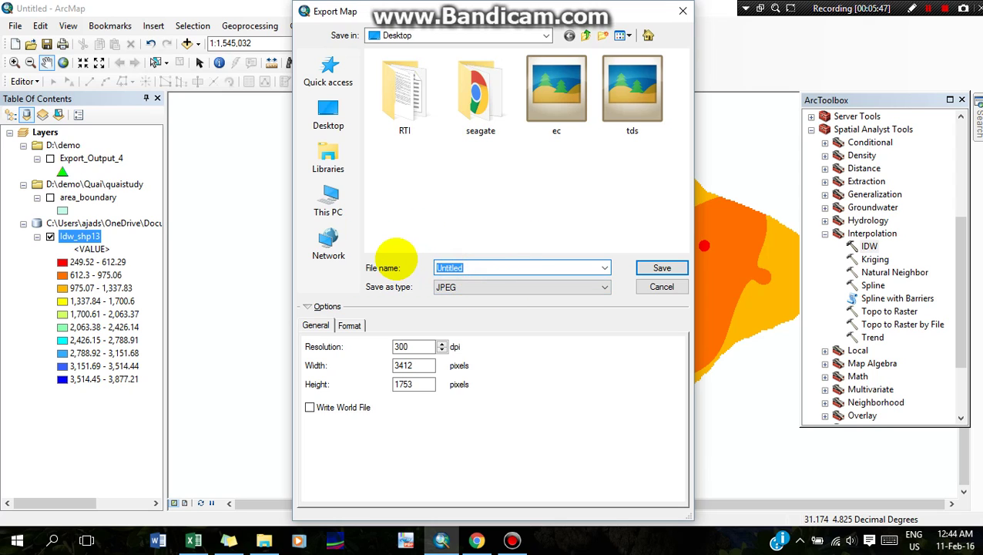
pyautogui.write('try')
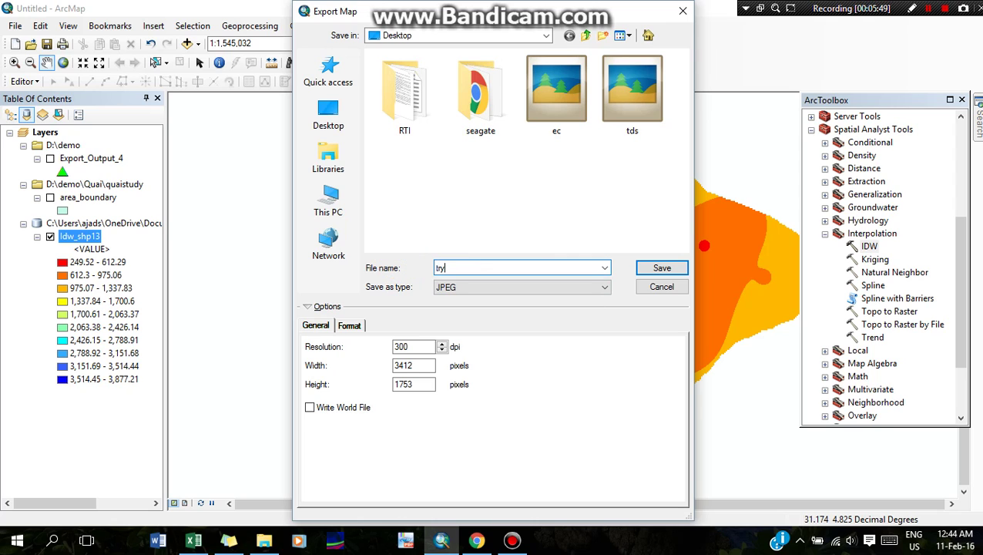
pyautogui.click(651, 267)
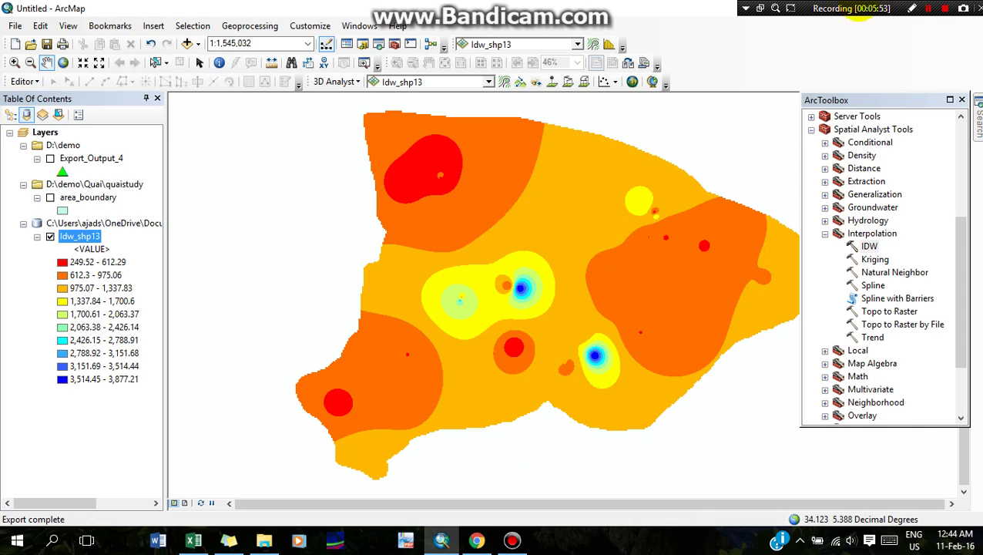
pyautogui.rightClick(264, 539)
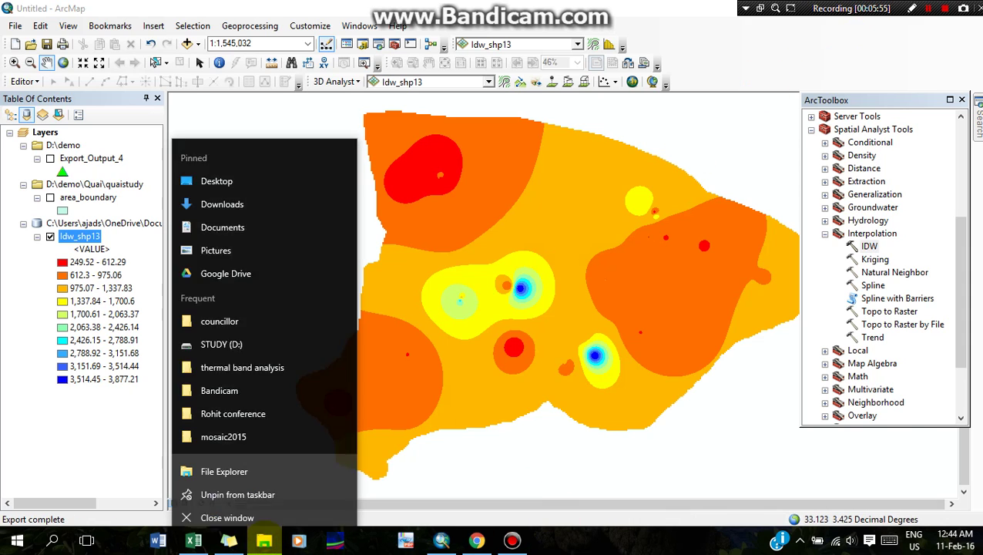
pyautogui.click(221, 176)
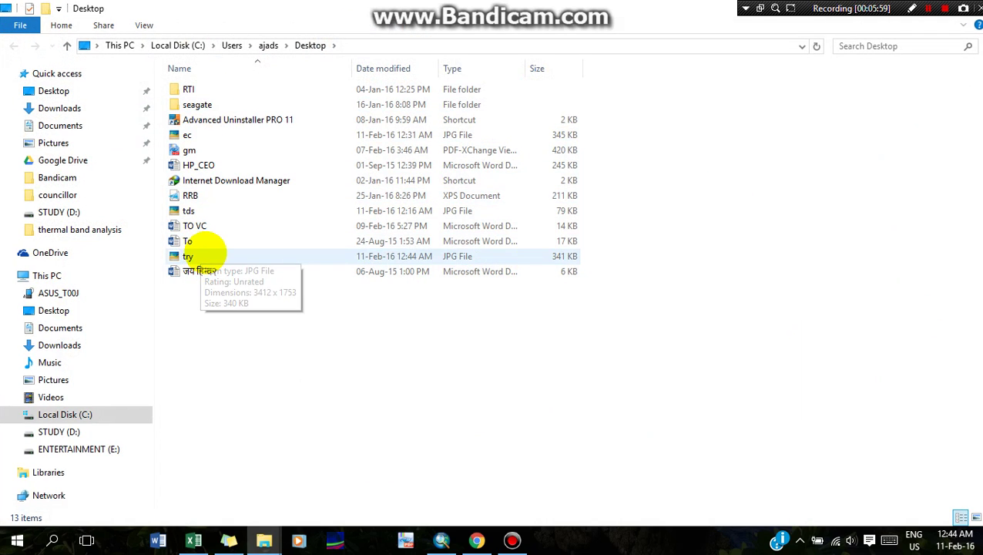
pyautogui.doubleClick(202, 255)
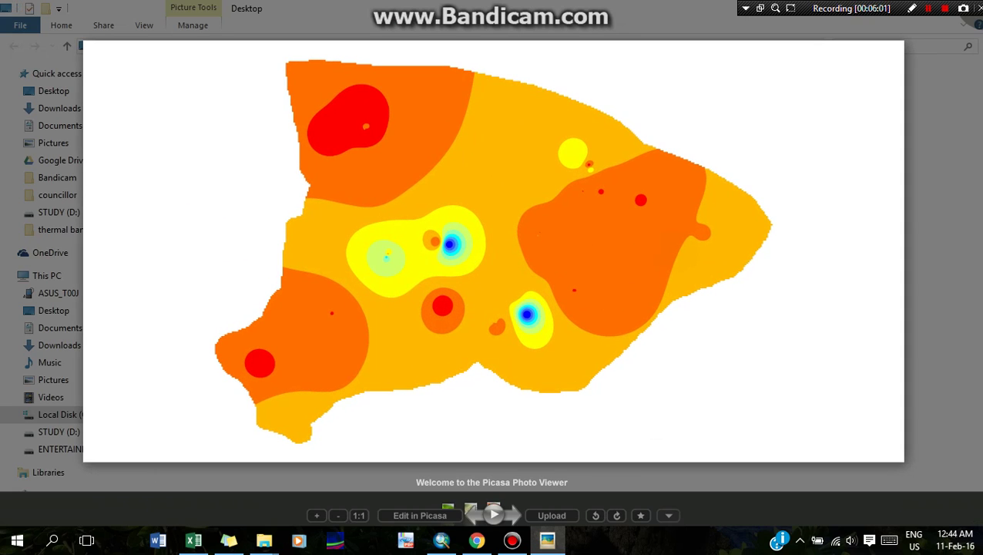
pyautogui.press('Escape')
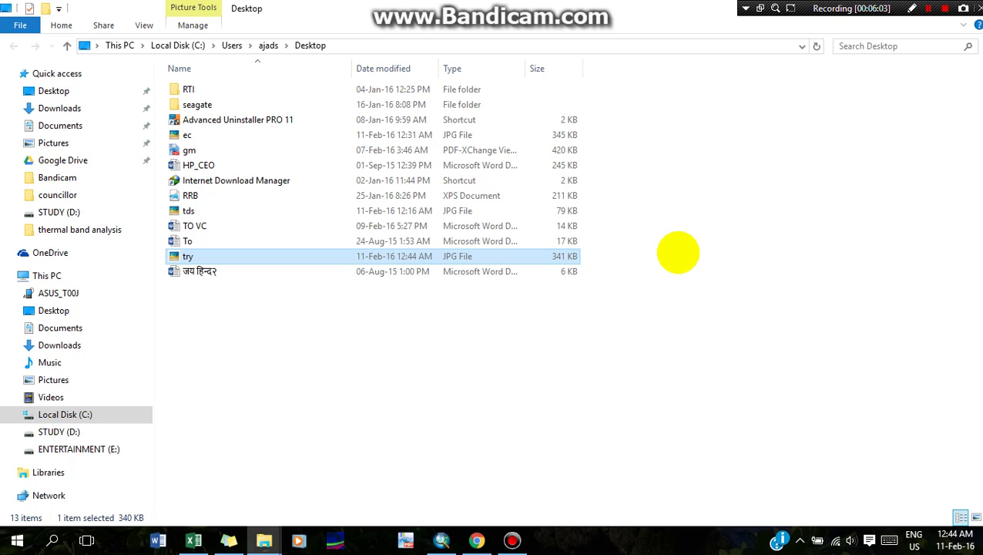
pyautogui.click(709, 109)
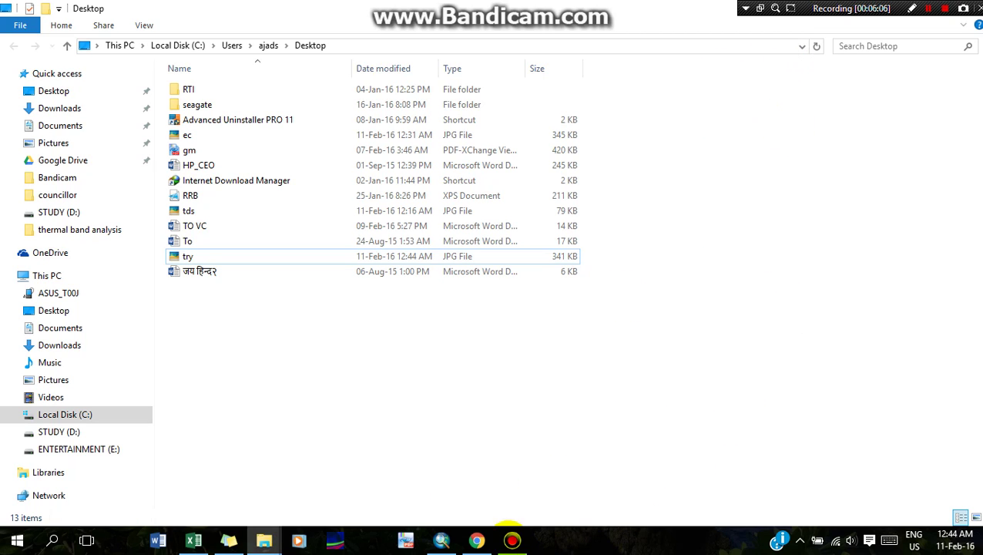
pyautogui.click(441, 540)
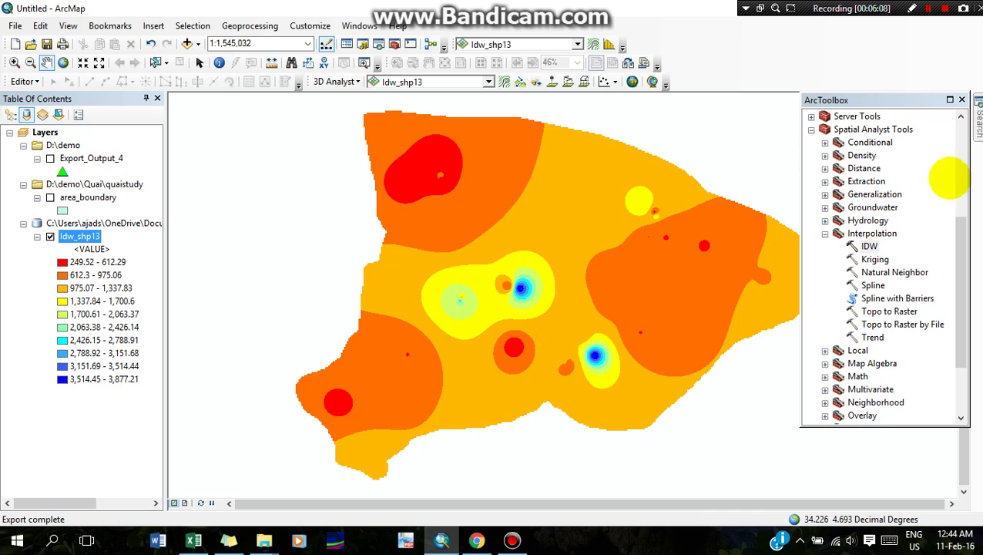
pyautogui.moveTo(601, 206); pyautogui.dragTo(556, 206)
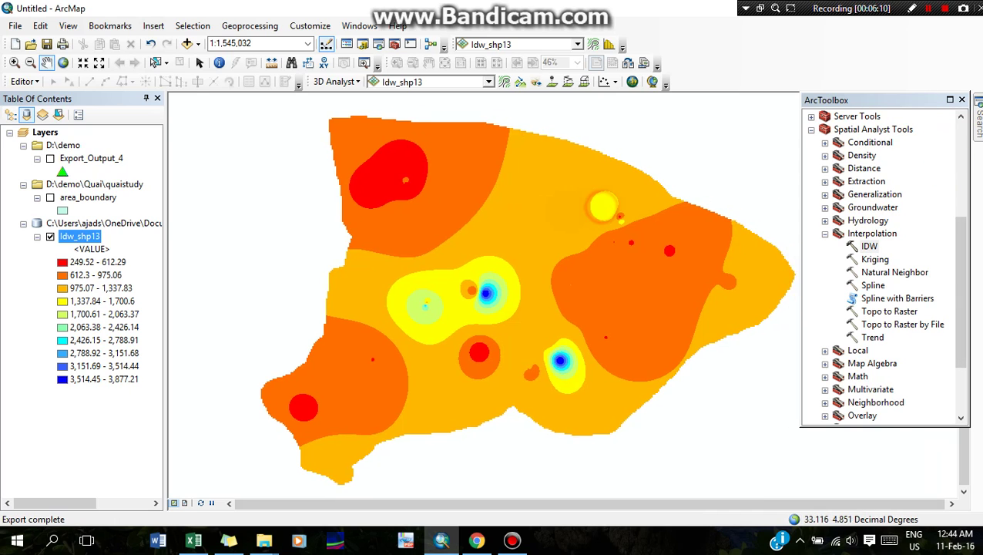